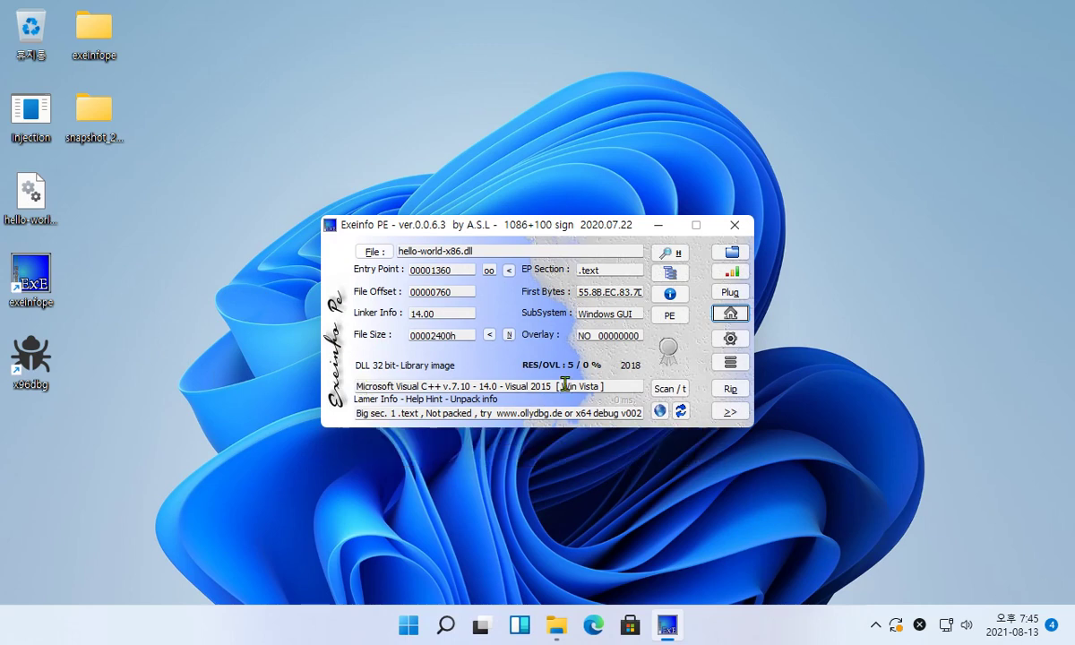
Close Exeinfo PE and open PECompact GUI.
left_click(731, 231)
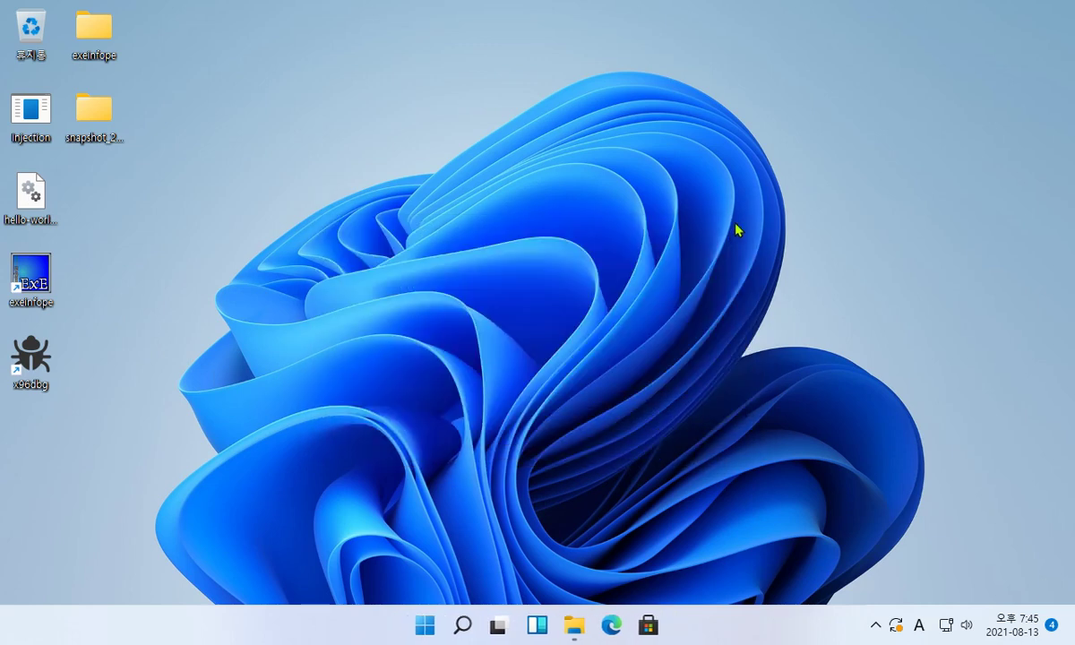
left_click(516, 328)
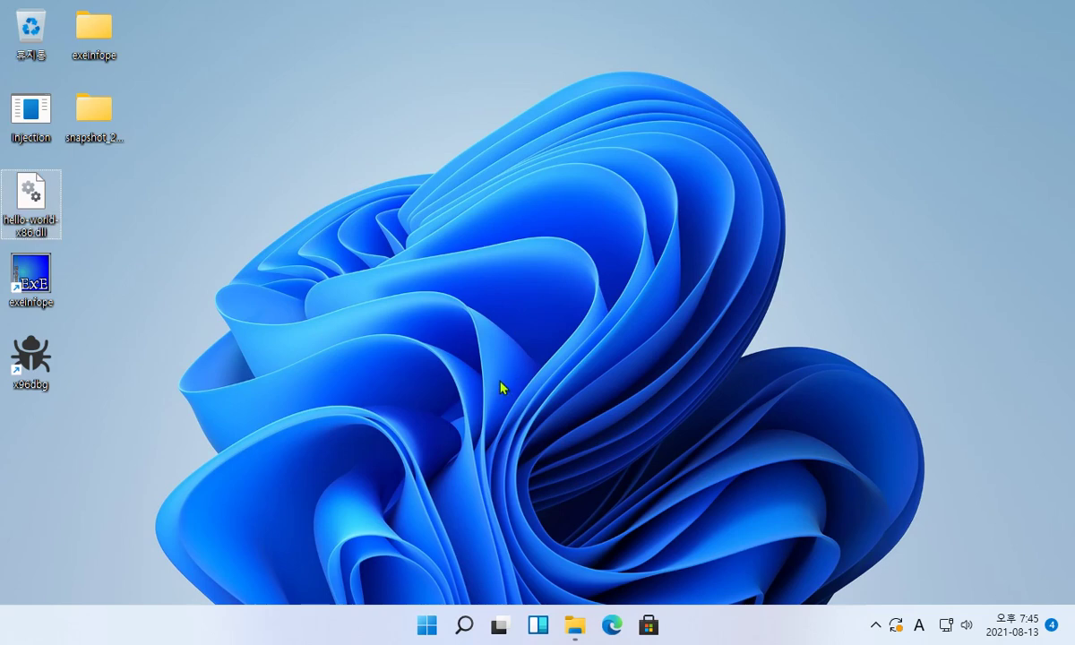
left_click(434, 623)
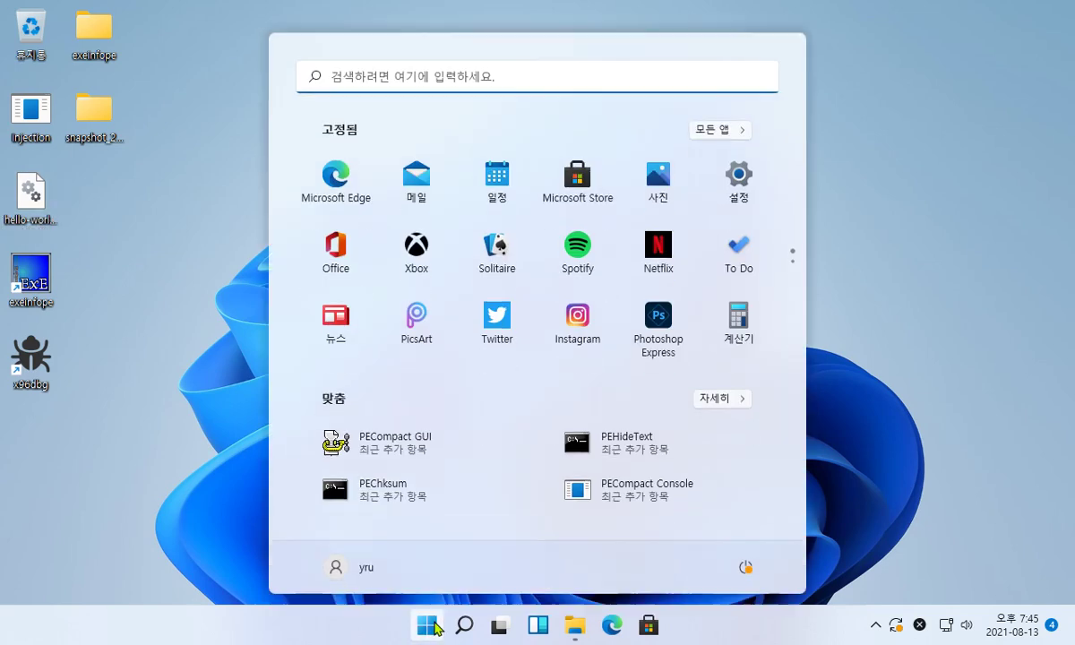
left_click(452, 451)
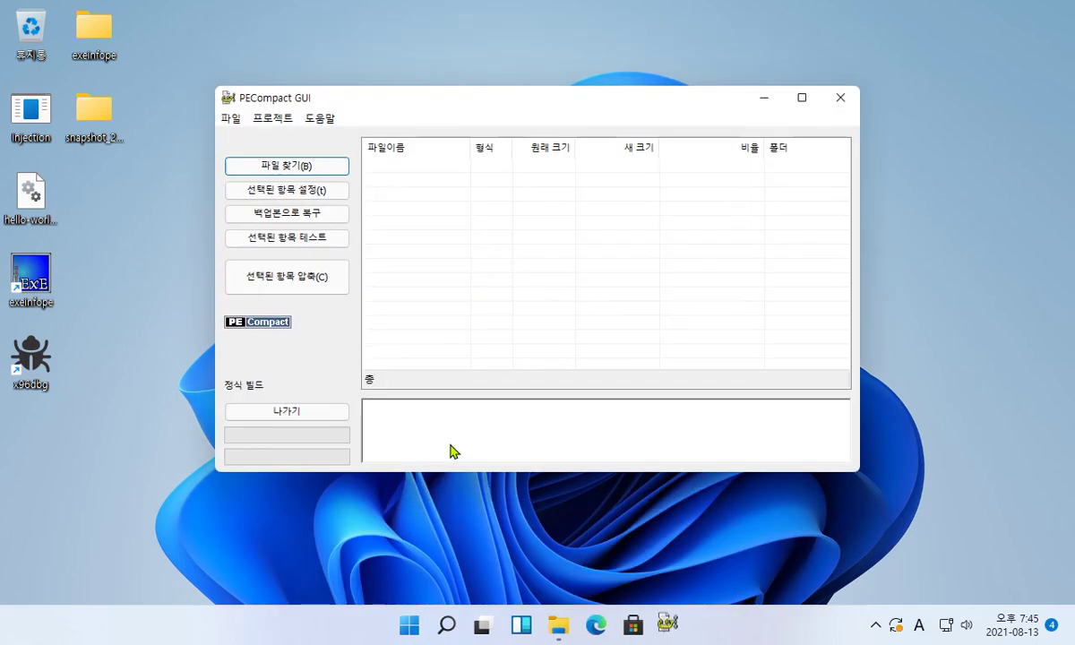
Add hello-world-x86.dll from the desktop to the list of files to compress.
left_click(327, 169)
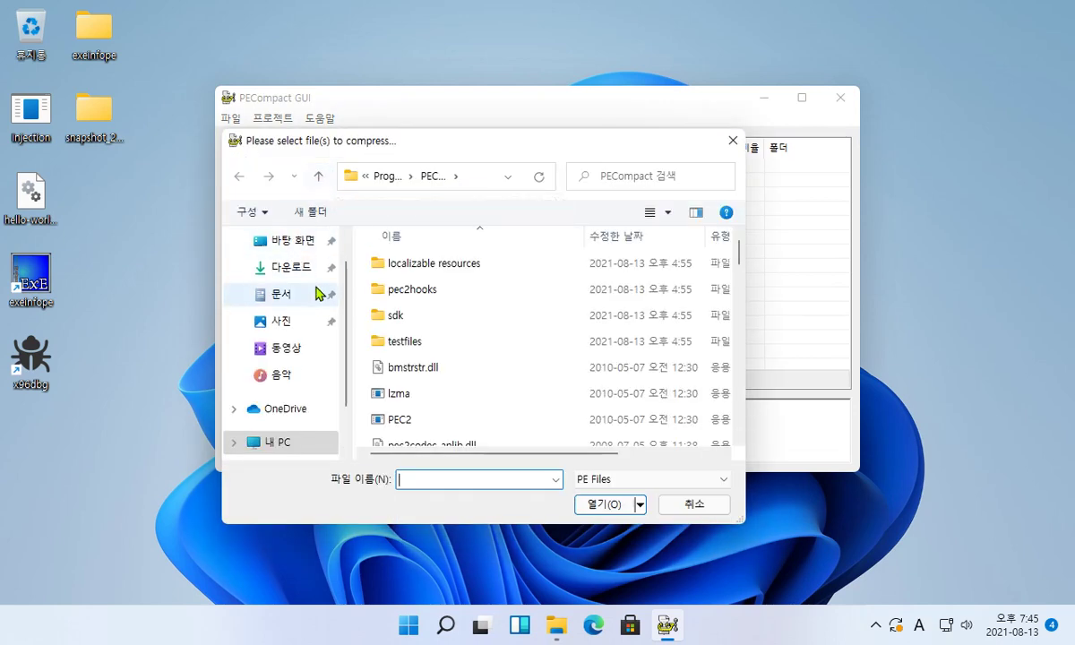
left_click(282, 240)
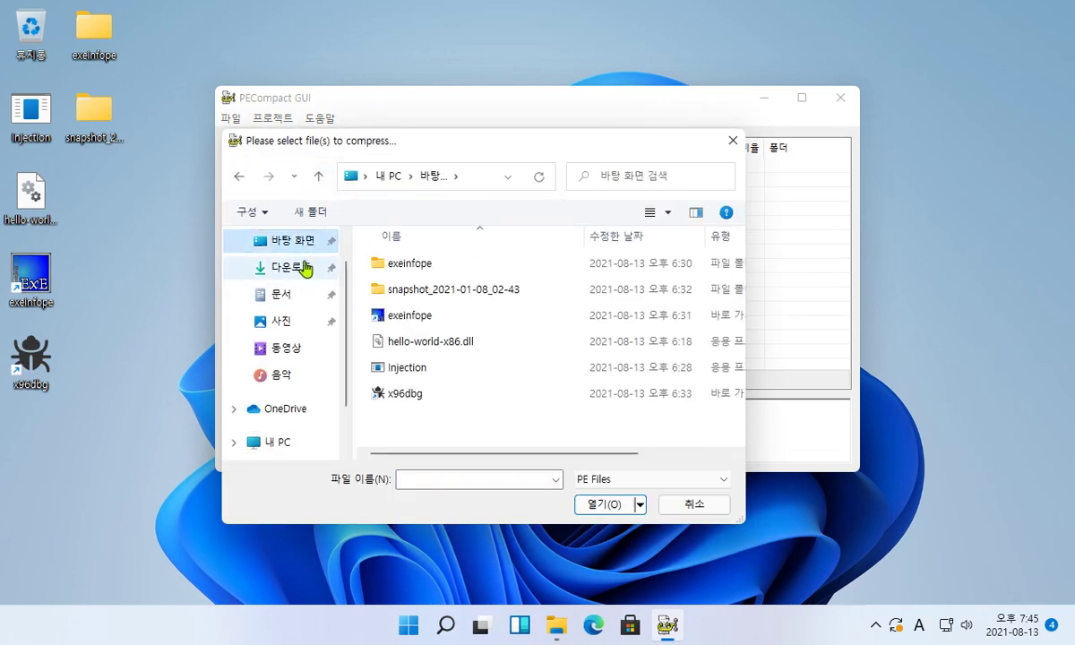
left_click(465, 350)
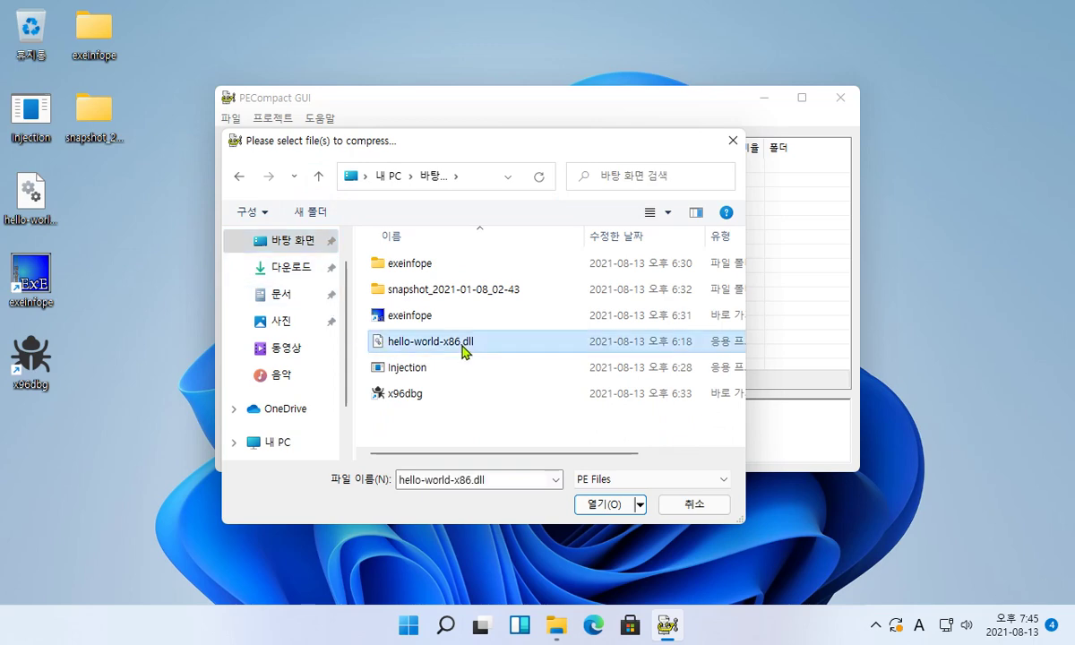
left_click(592, 507)
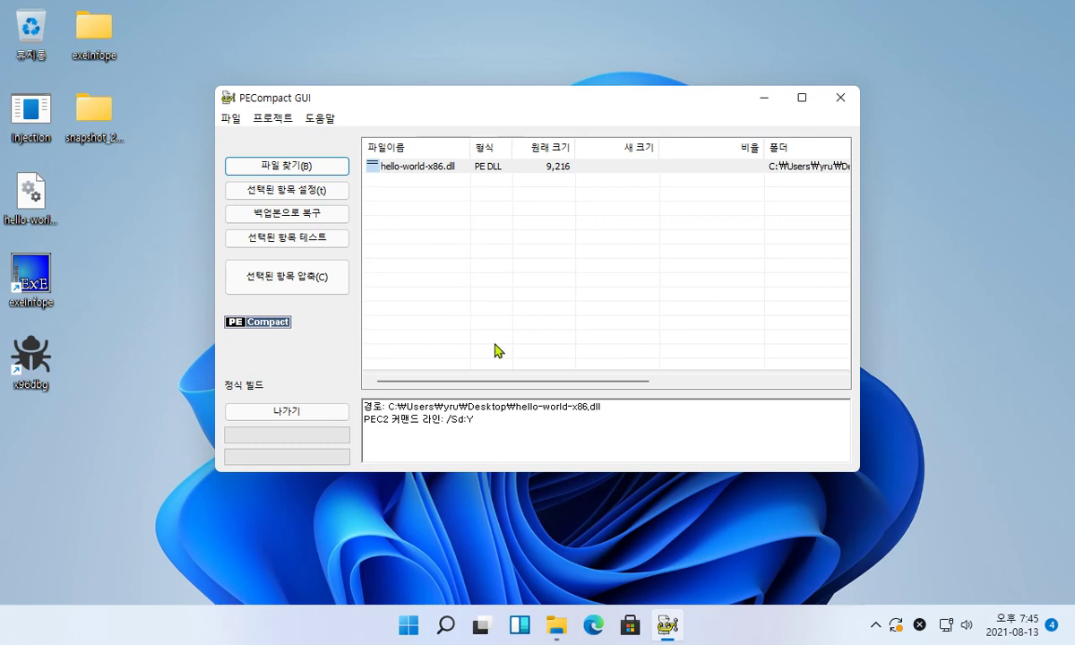
Enable memory protection (메모리 보호 실시) in the compression settings of hello-world-x86.dll.
left_click(297, 197)
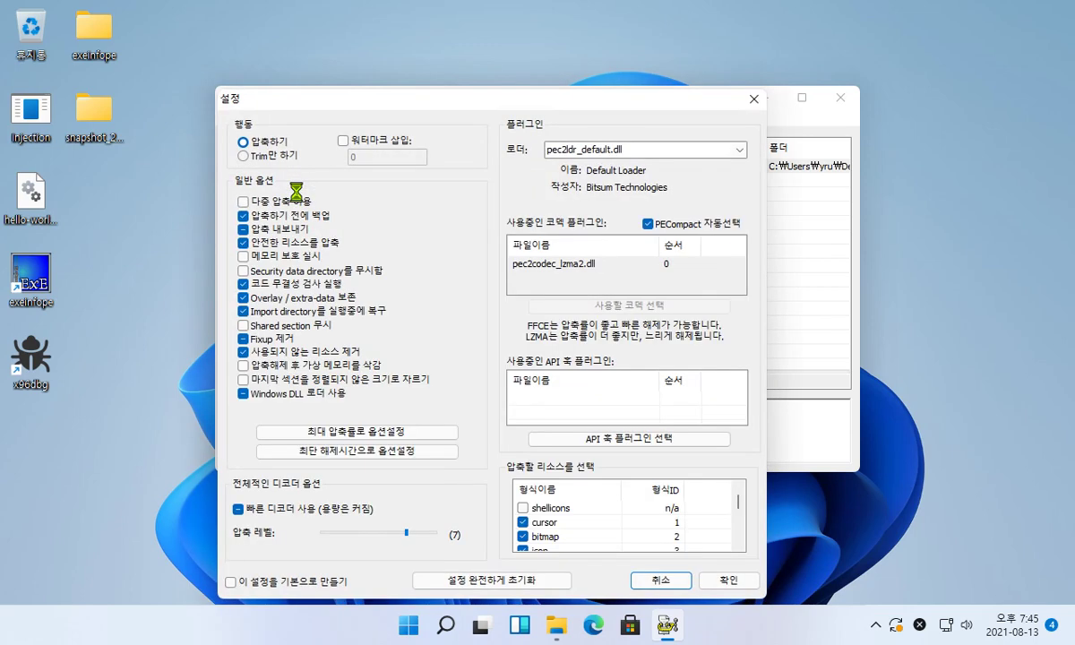
left_click(245, 259)
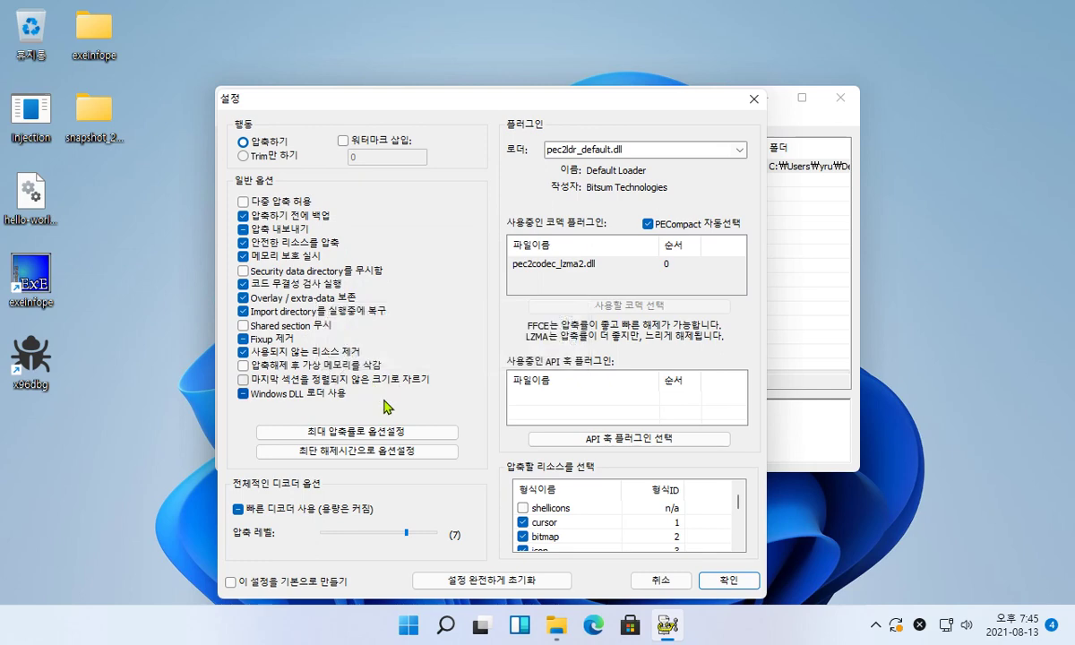
left_click(745, 584)
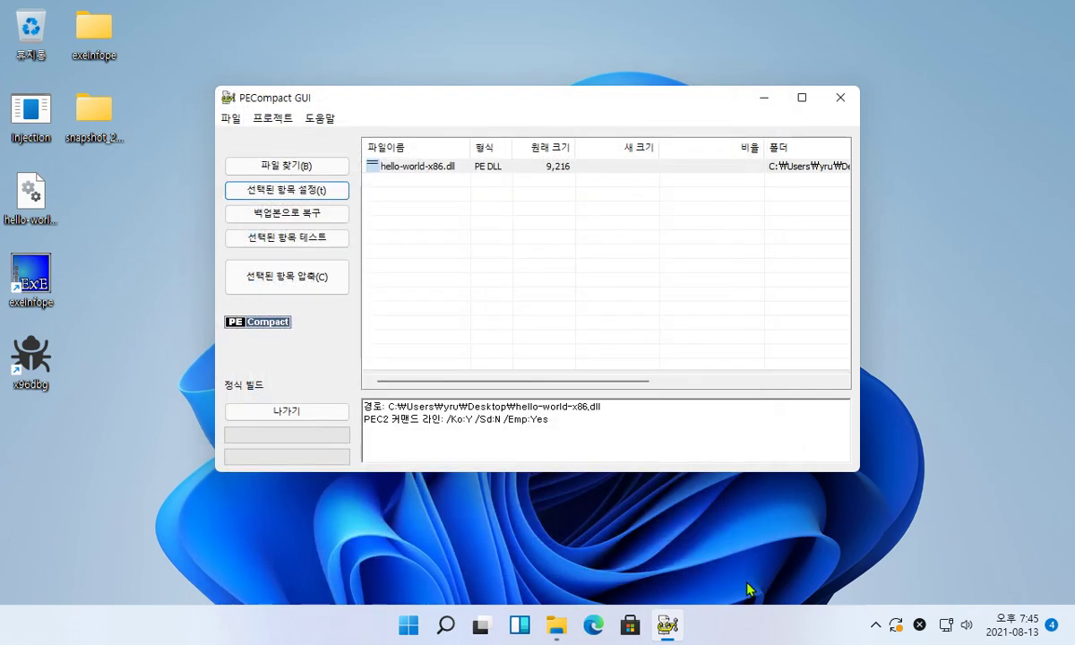
Test hello-world-x86.dll with an executable that loads it, answer that it ran well, and compress the DLL.
left_click(290, 240)
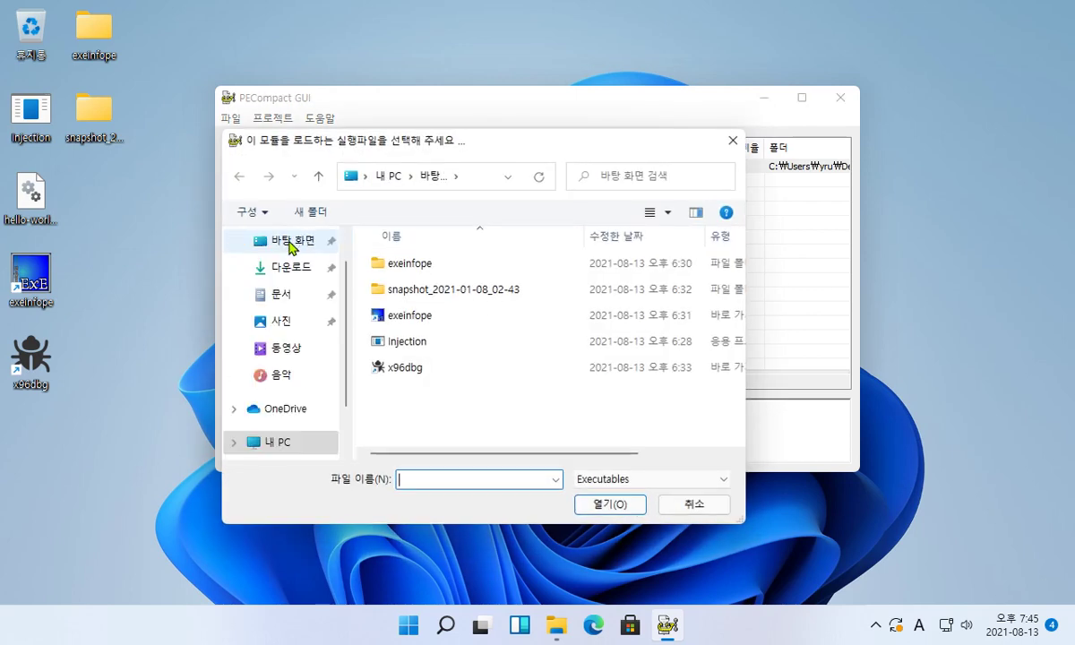
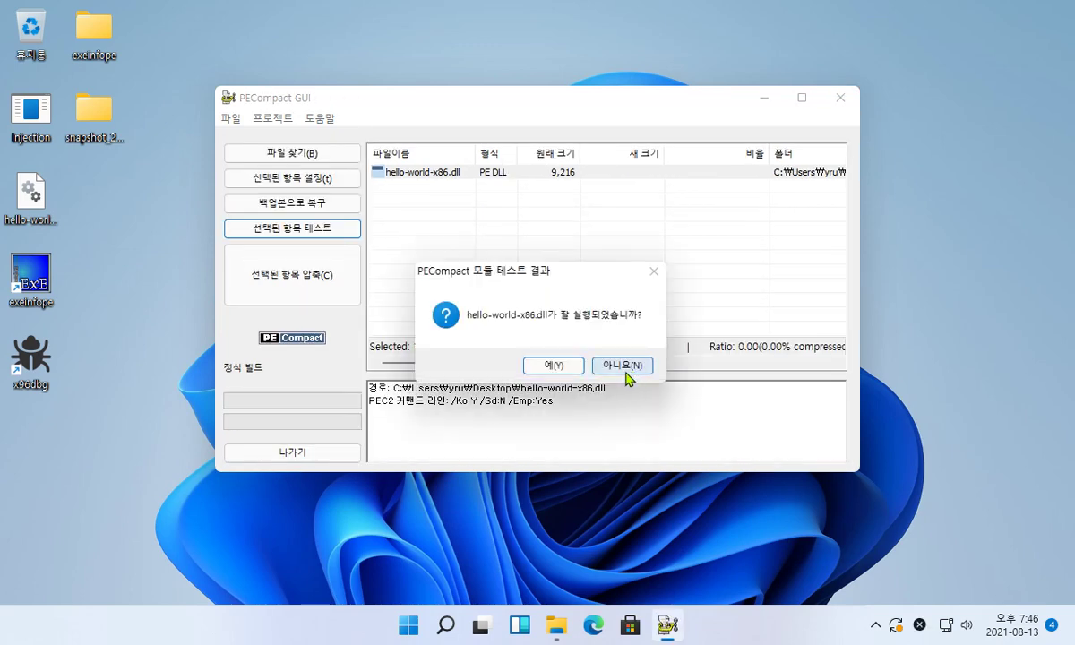
left_click(553, 366)
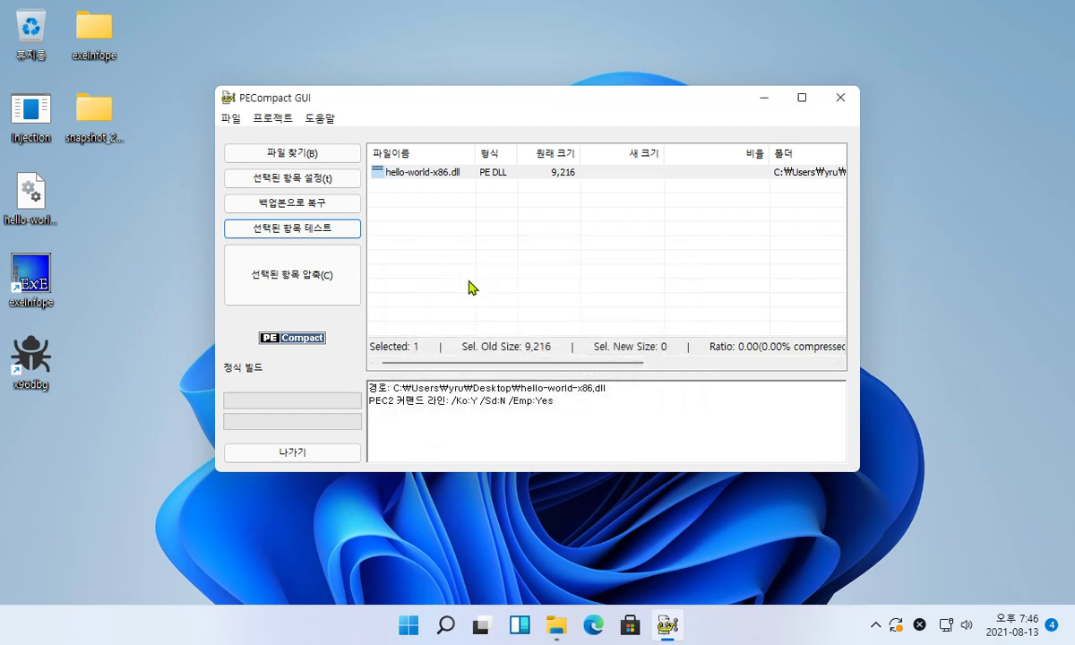
left_click(289, 285)
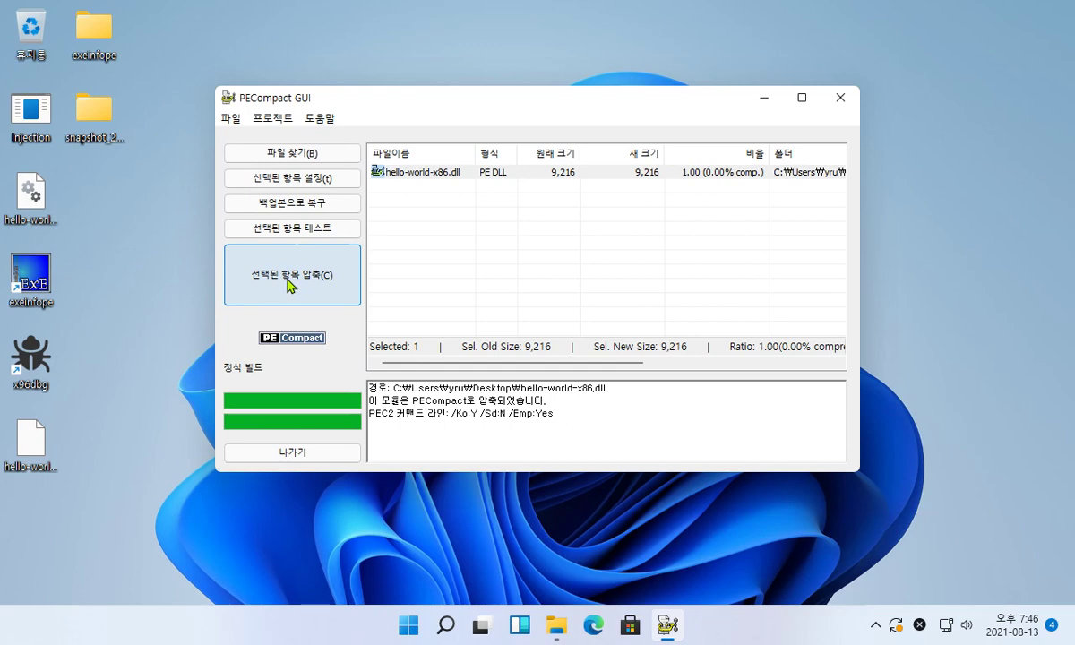
Minimize PECompact and inspect the packed hello-world-x86.dll in Exeinfo PE to identify its packer signature.
left_click(765, 98)
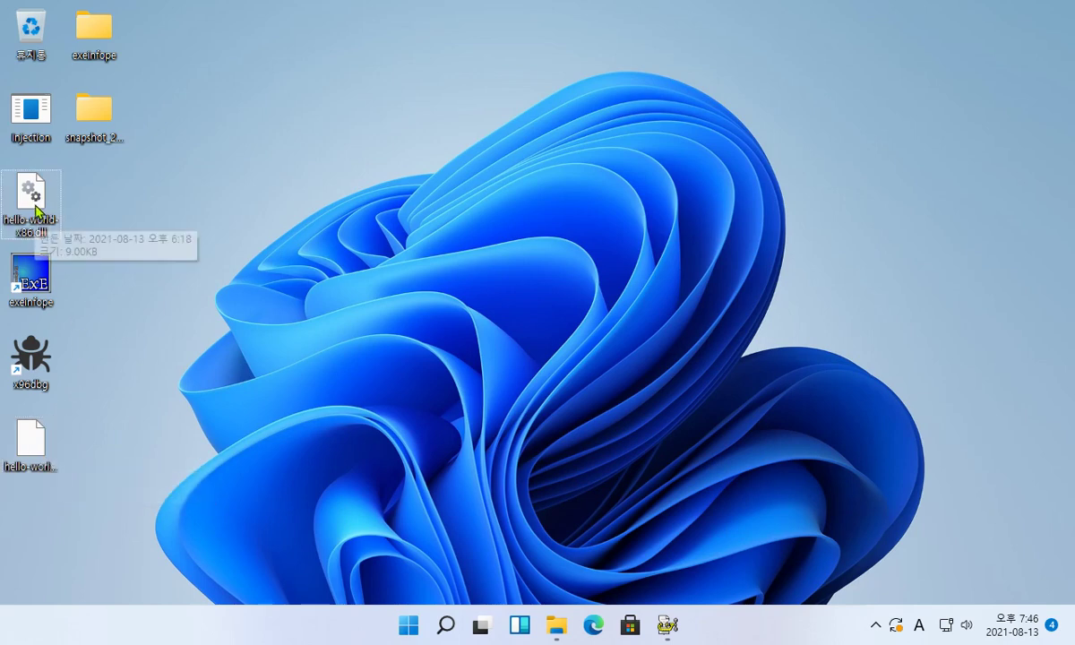
left_click_drag(36, 212, 41, 274)
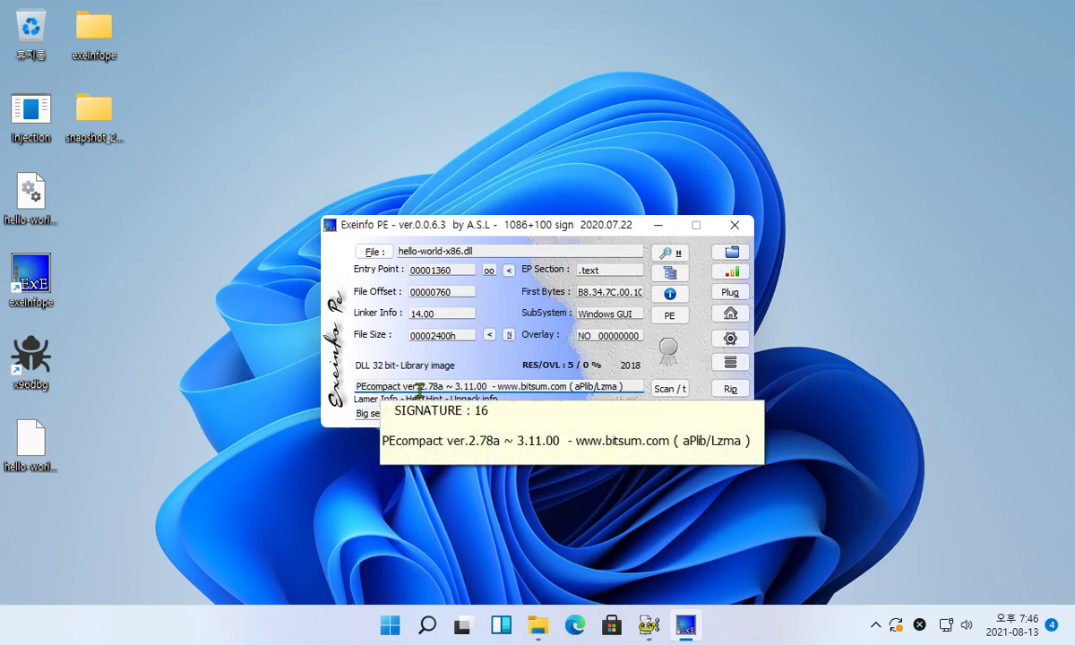
left_click(734, 224)
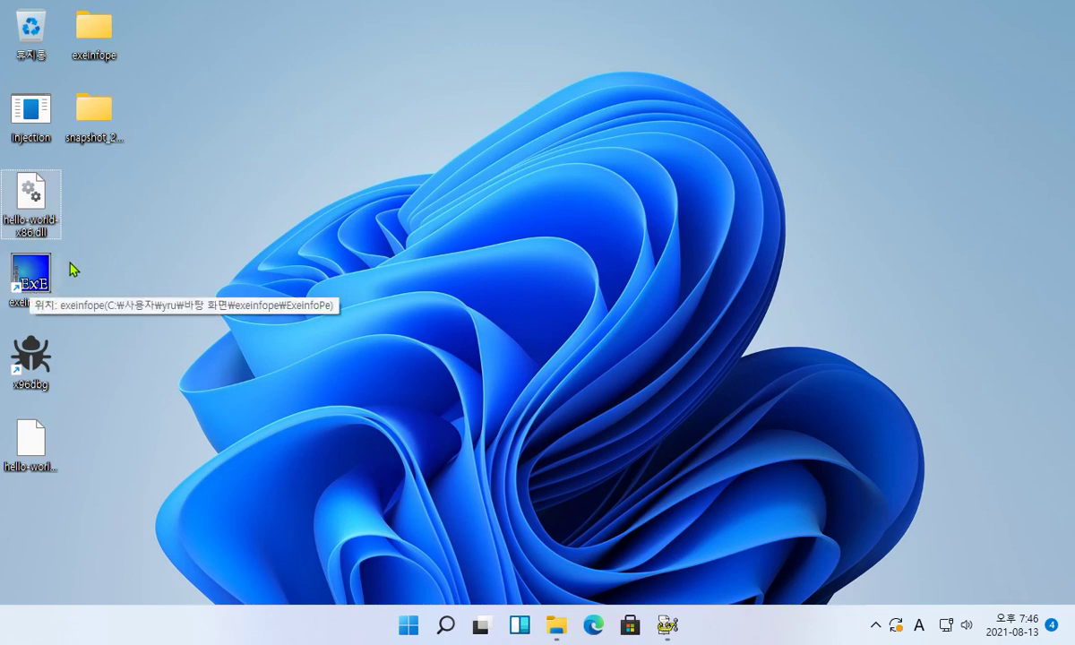
Open the packed hello-world-x86.dll from the desktop in x32dbg and run it to its entry point.
left_click(34, 115)
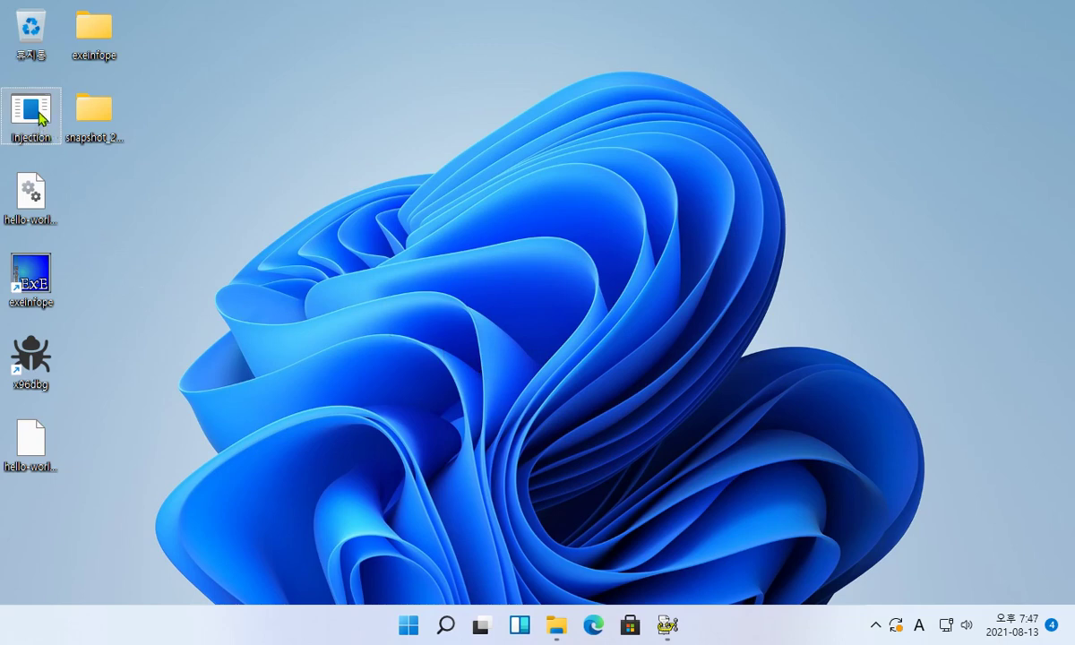
left_click(40, 202)
left_click_drag(38, 196, 38, 360)
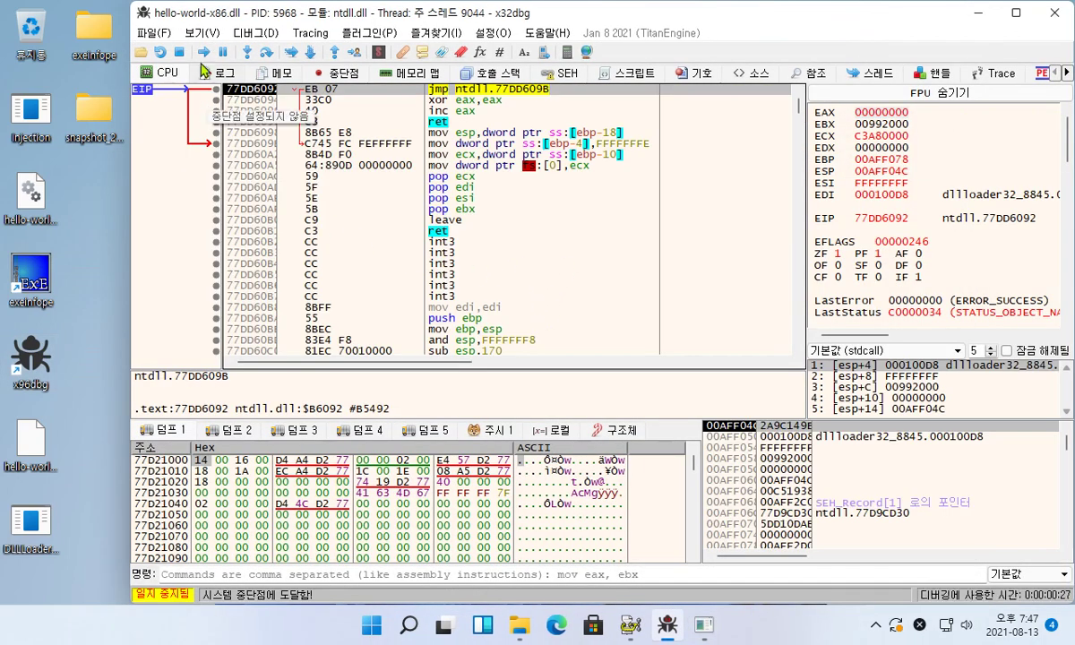
left_click(205, 54)
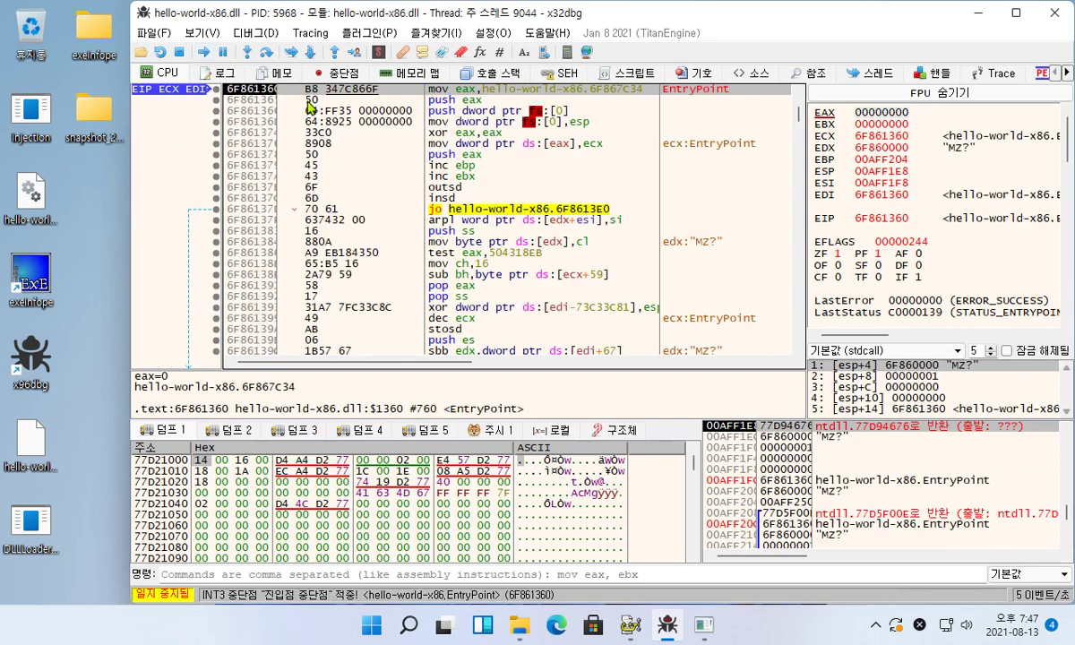
Add the range 0 to ffffffff to the ignored exceptions in the debugger preferences and save the settings.
left_click(495, 33)
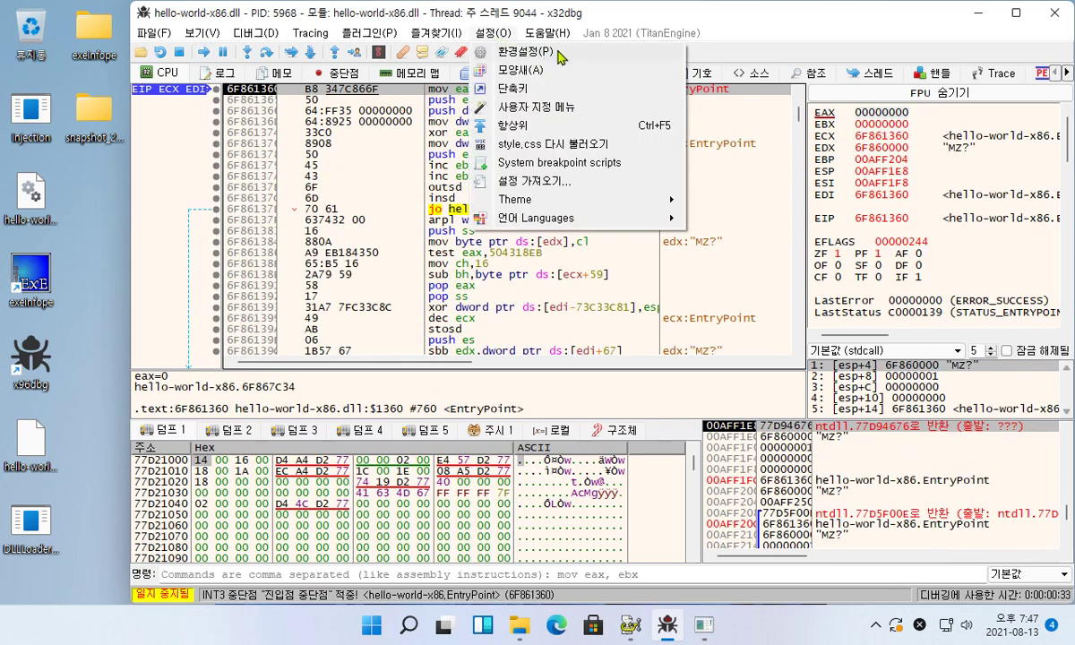
left_click(561, 56)
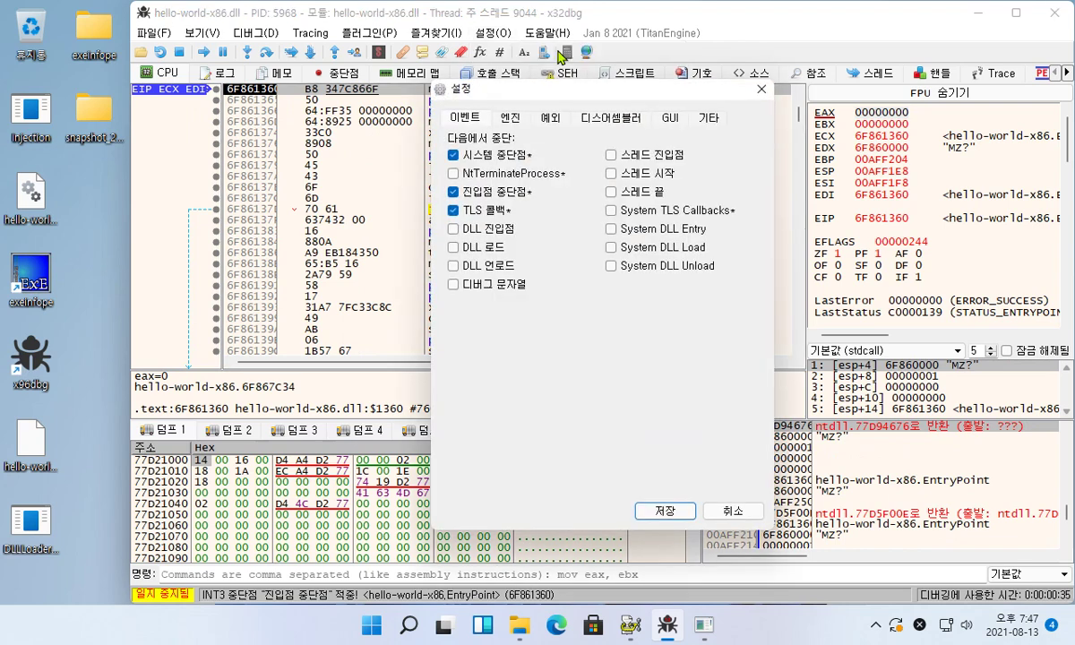
left_click(551, 118)
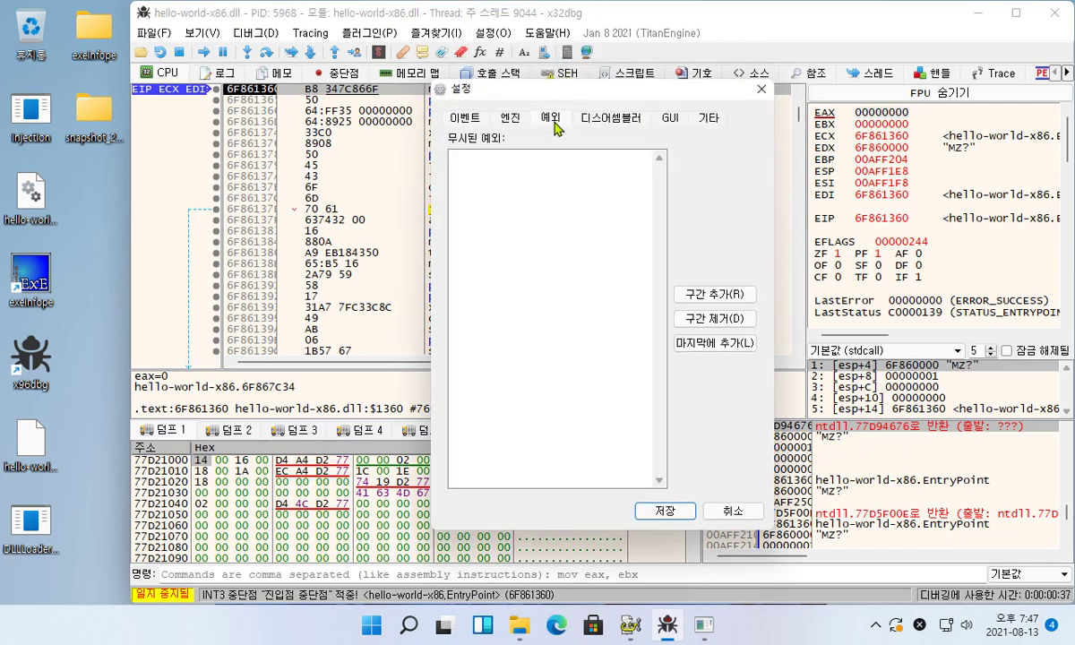
left_click(715, 298)
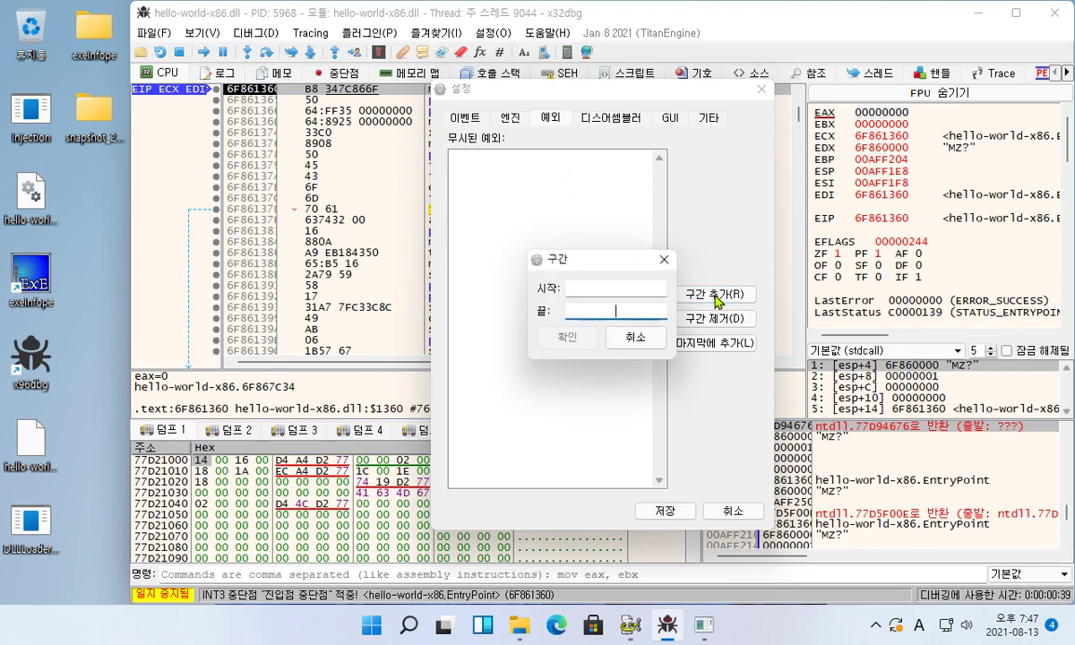
left_click(638, 286)
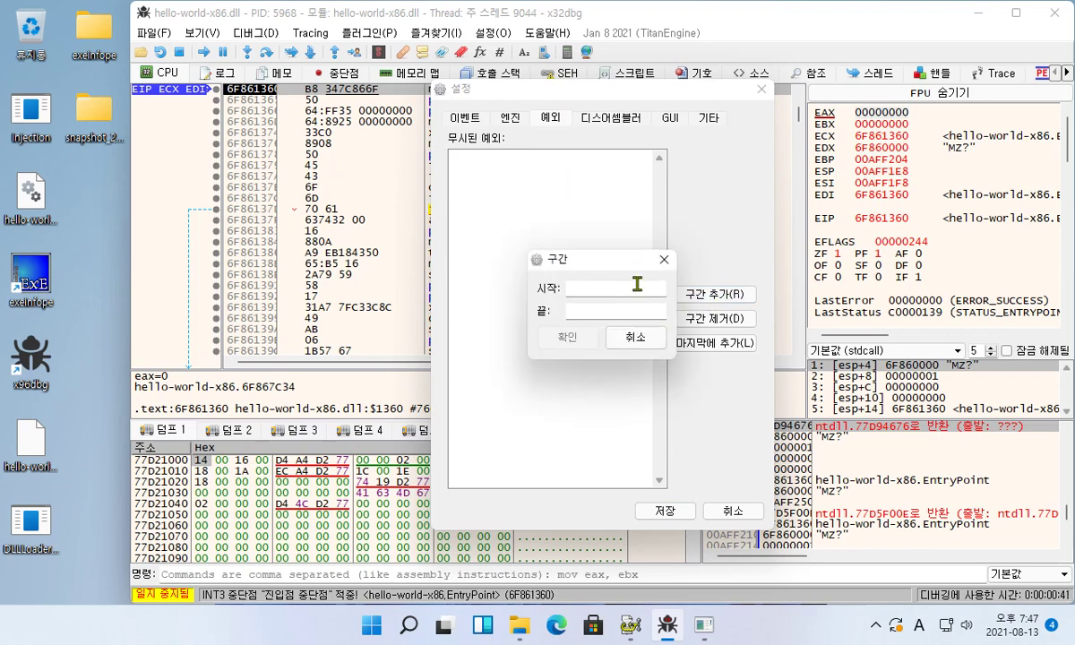
type("0")
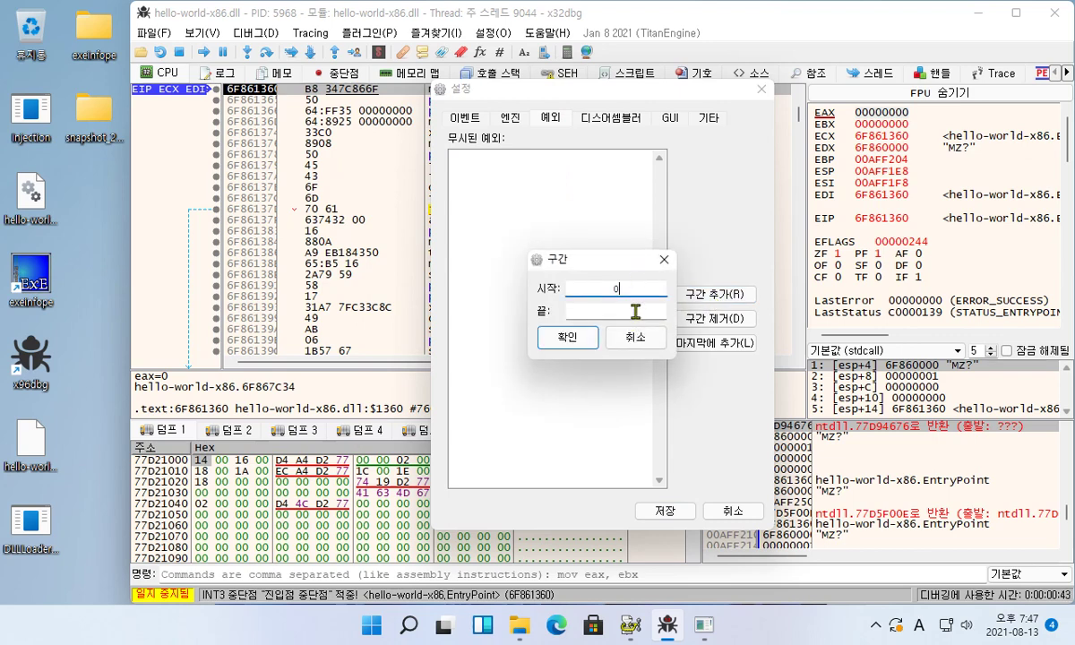
left_click(599, 310)
type("ffffffff")
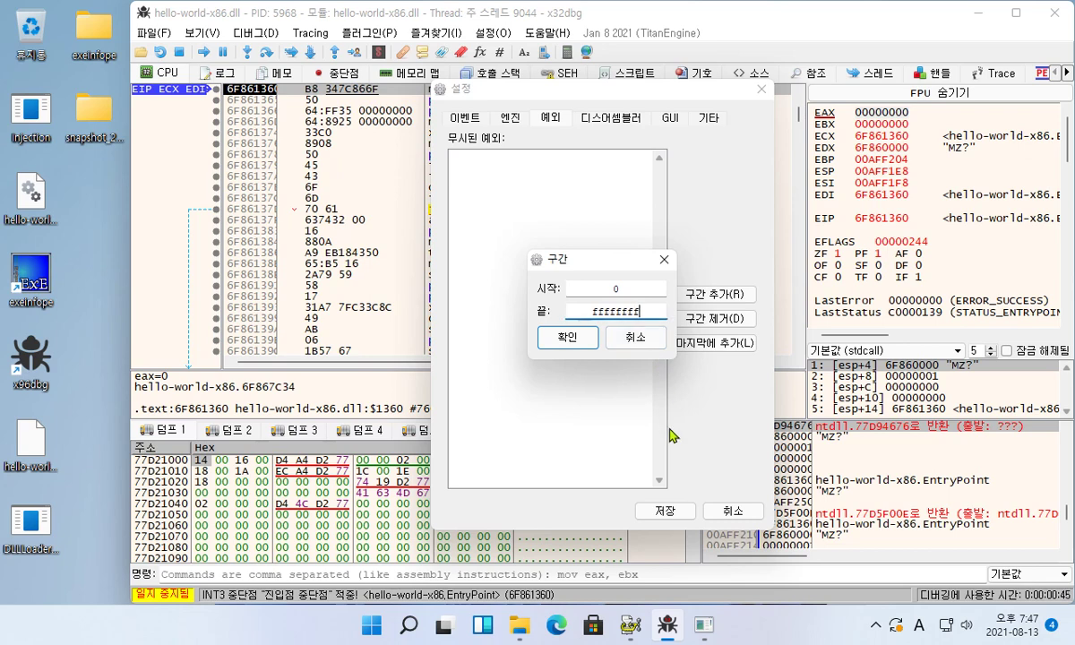
left_click(541, 337)
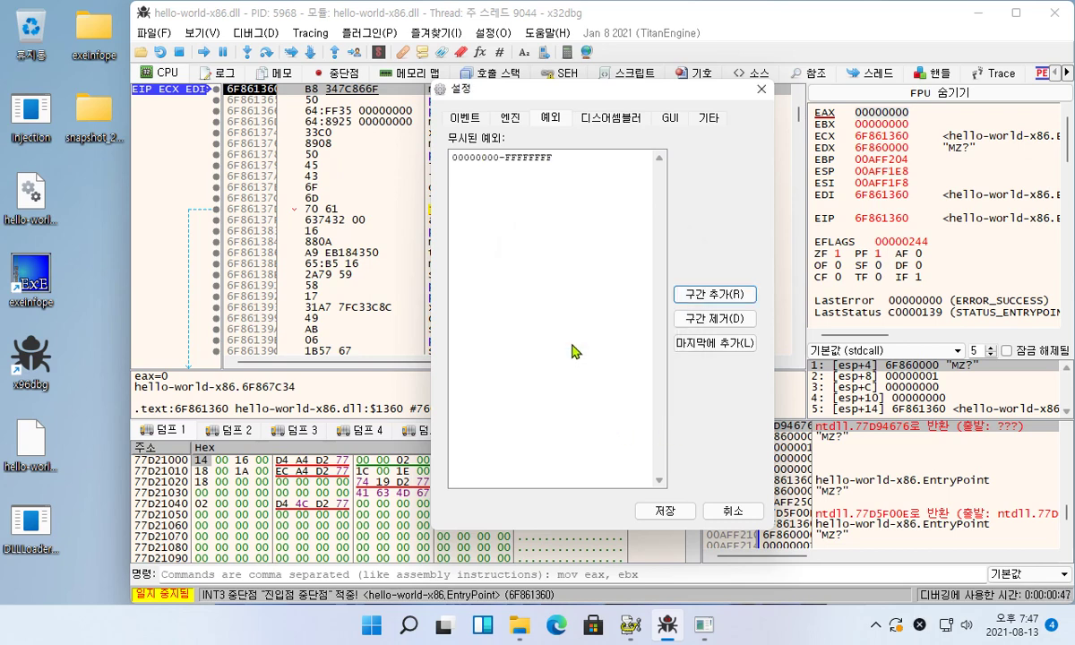
left_click(681, 508)
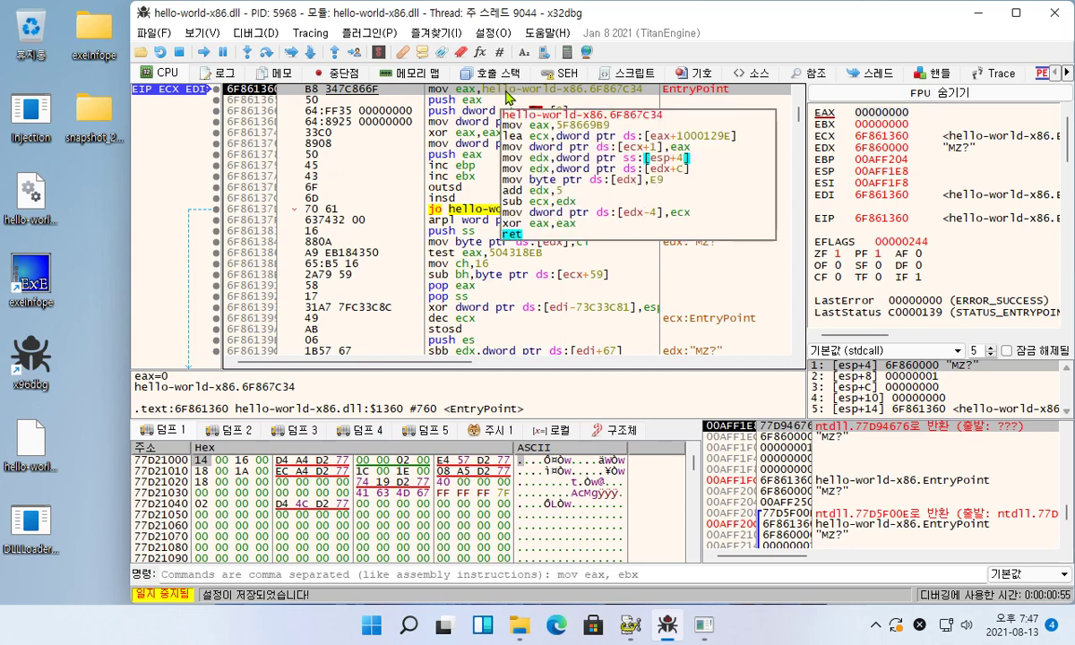
Open the entry point's mov eax instruction for assembling and copy its address operand 6F867C34.
right_click(507, 96)
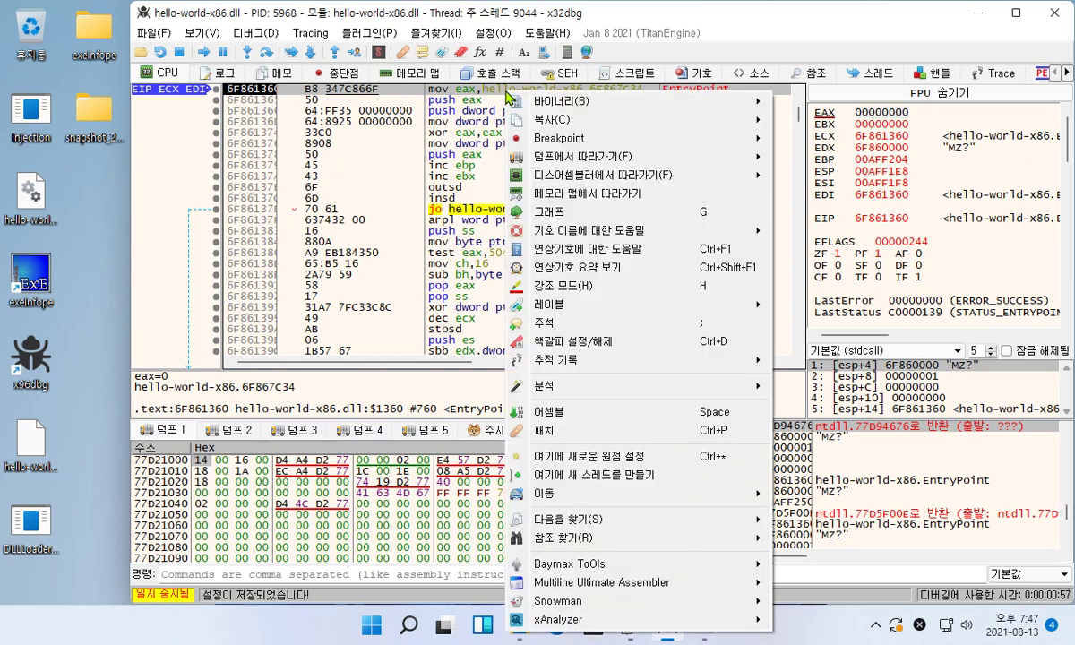
left_click(573, 417)
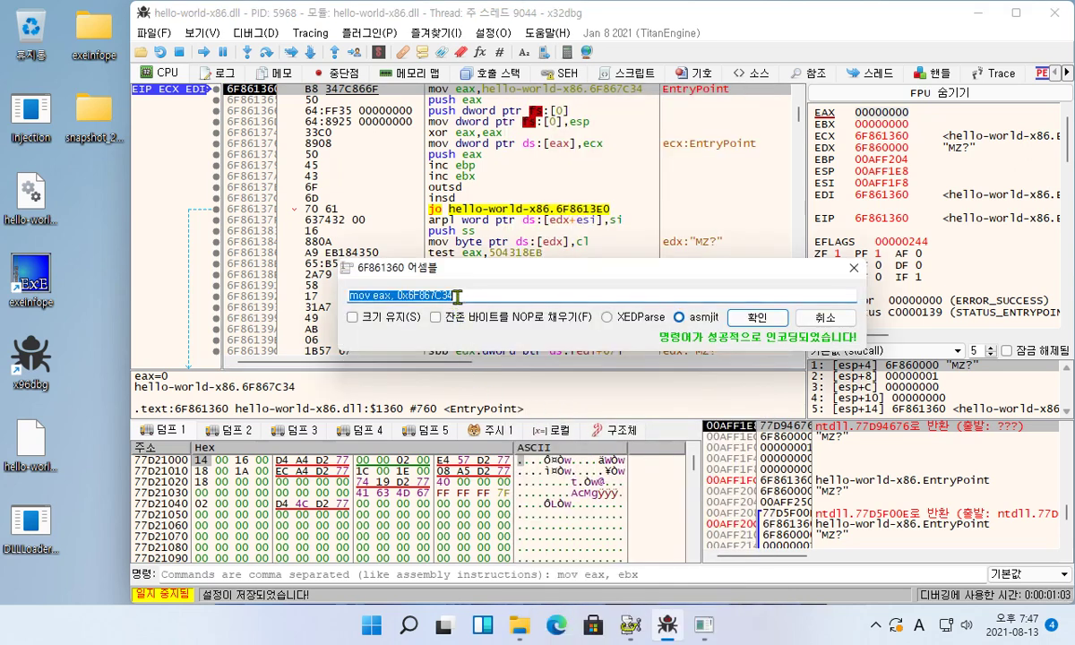
left_click_drag(458, 296, 417, 298)
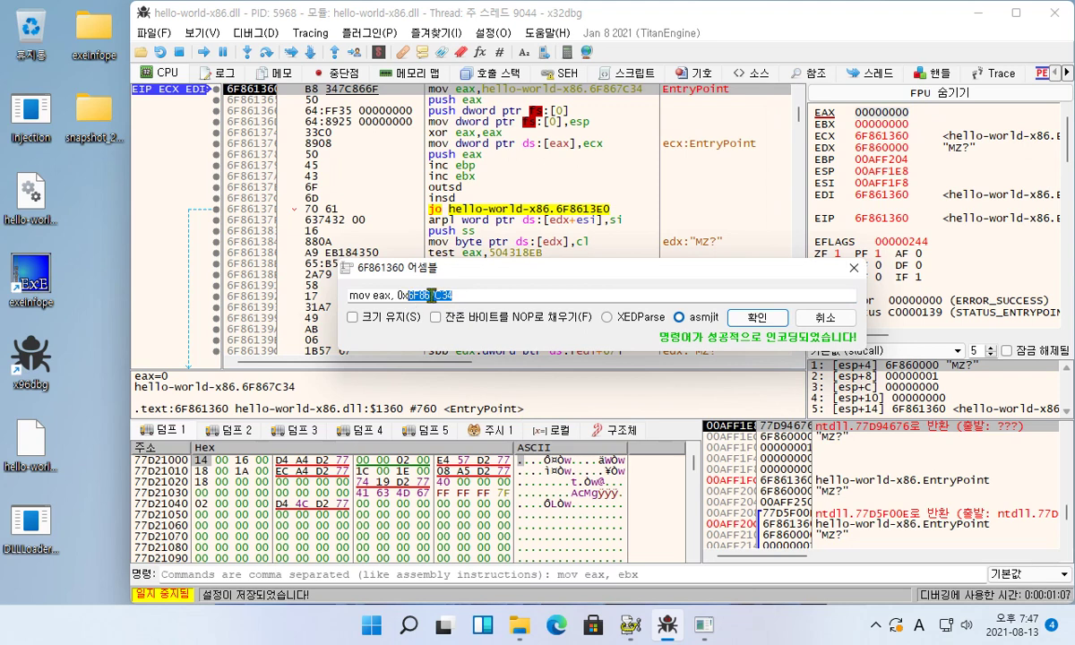
right_click(431, 296)
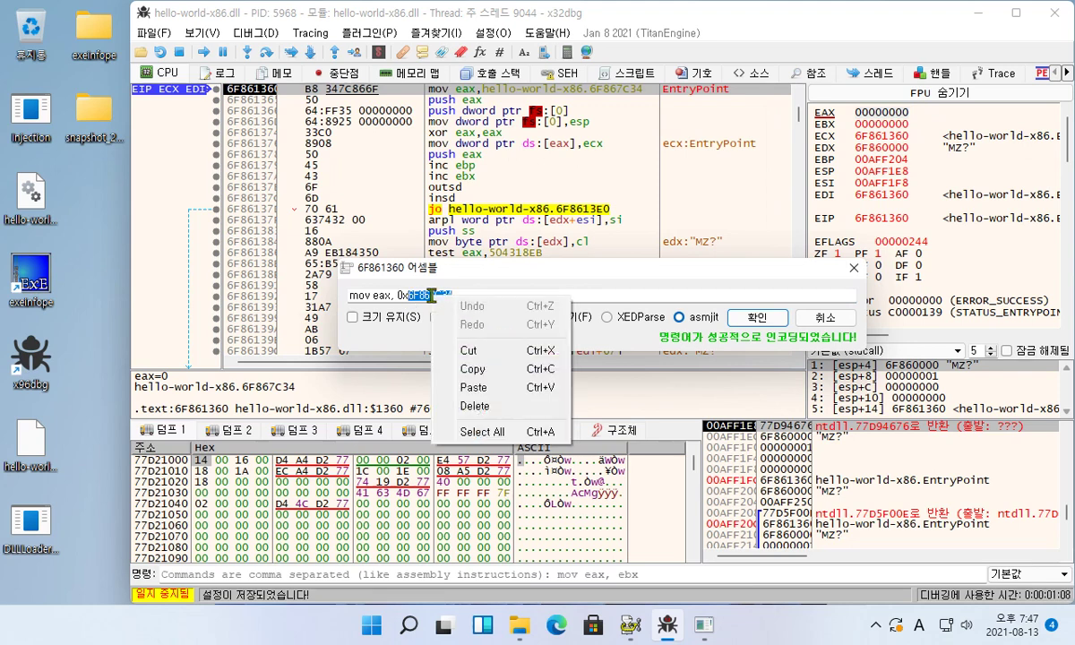
left_click(498, 375)
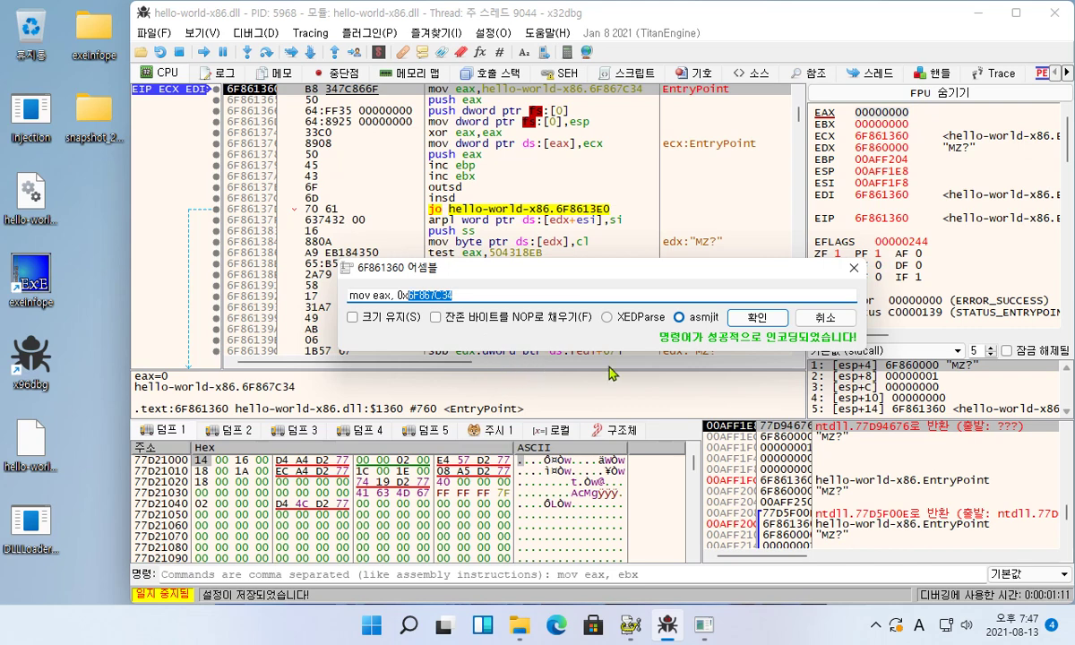
Dismiss the assemble dialog without changes and go to the copied address 6F867C34 in the disassembly.
left_click(827, 318)
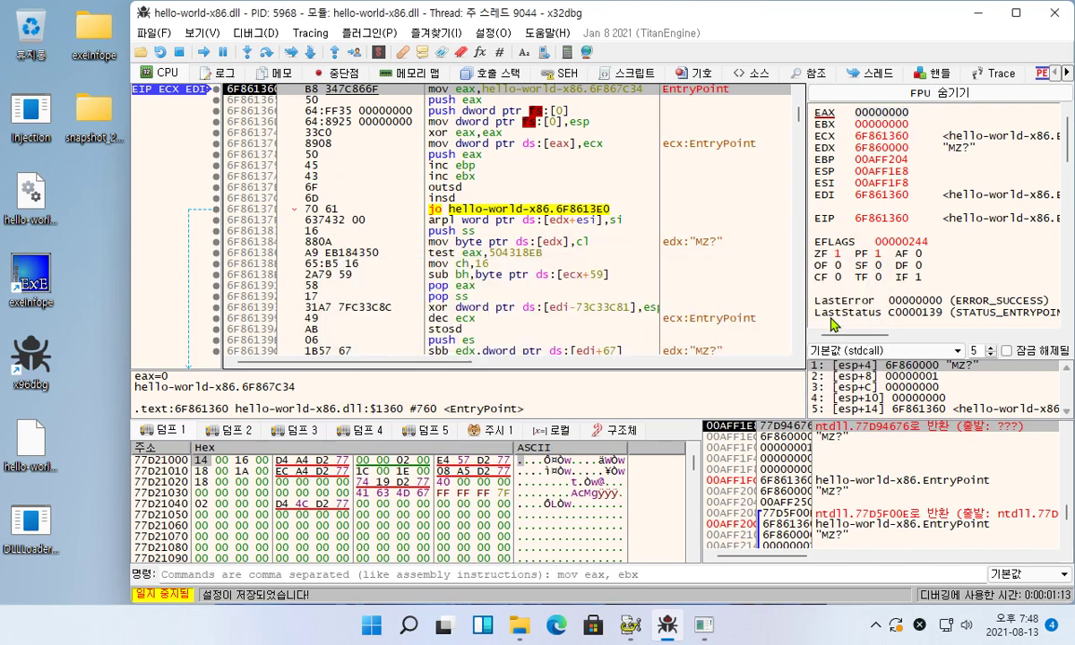
right_click(485, 95)
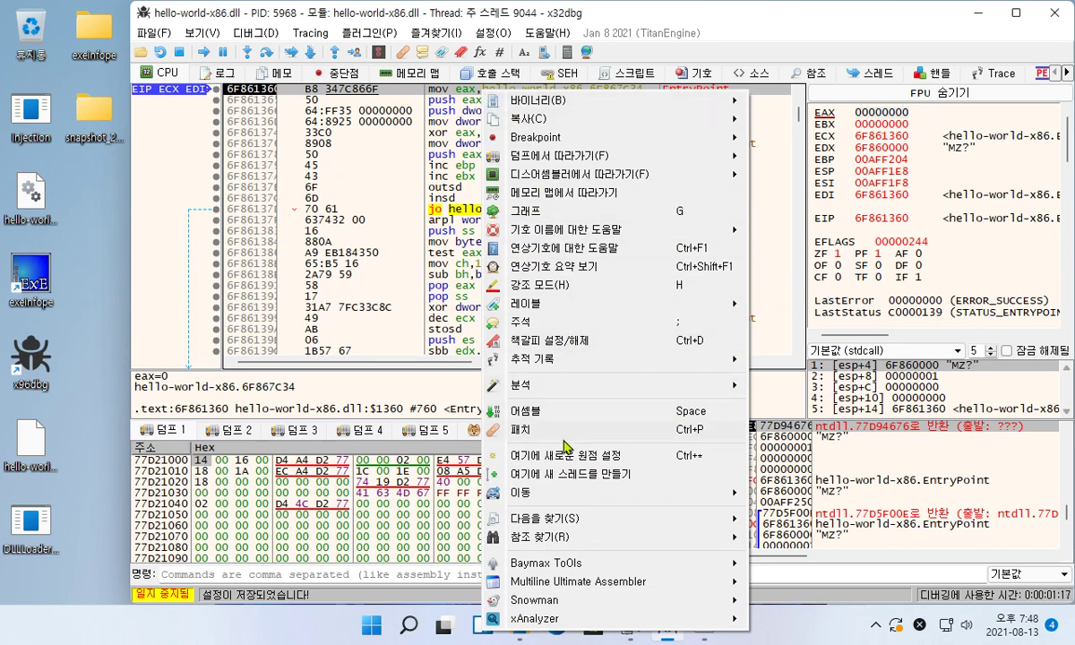
mouse_move(551, 494)
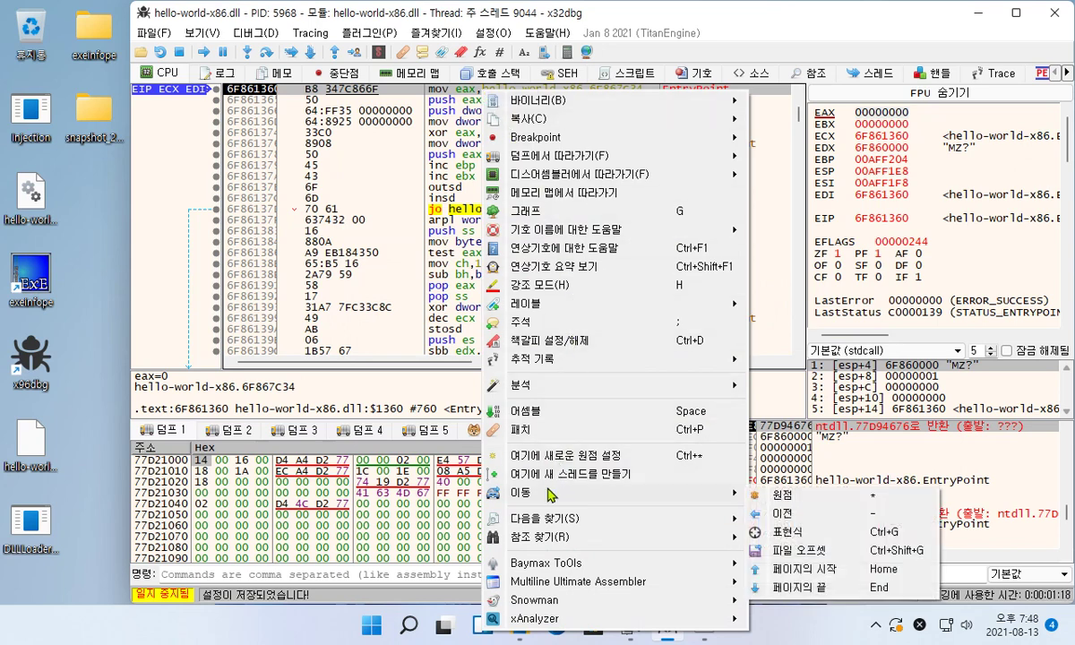
left_click(824, 537)
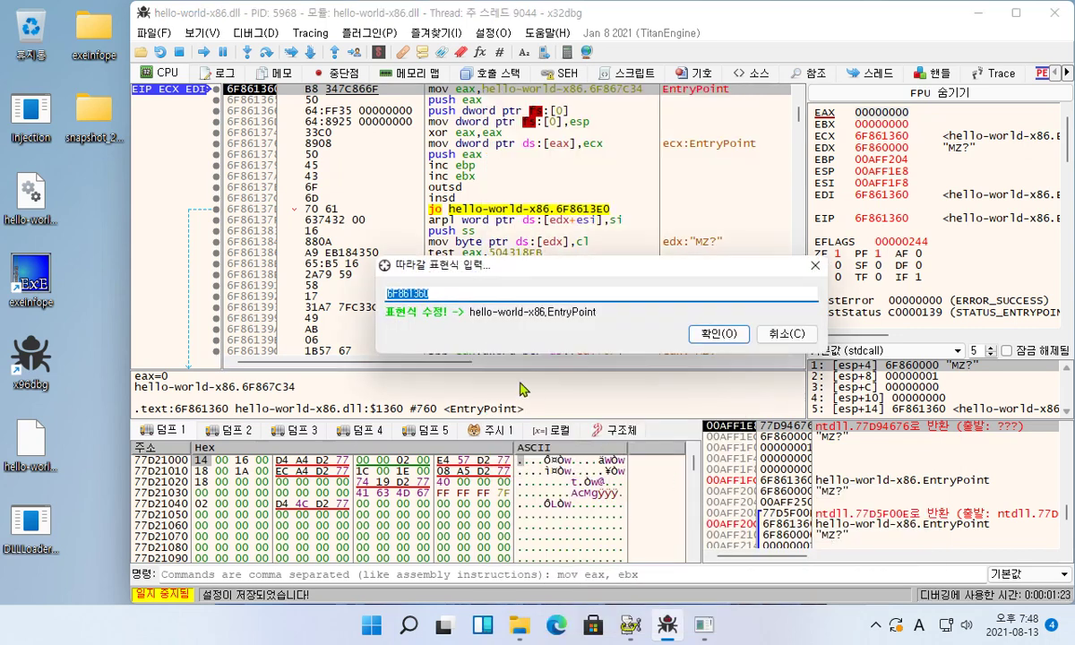
right_click(418, 292)
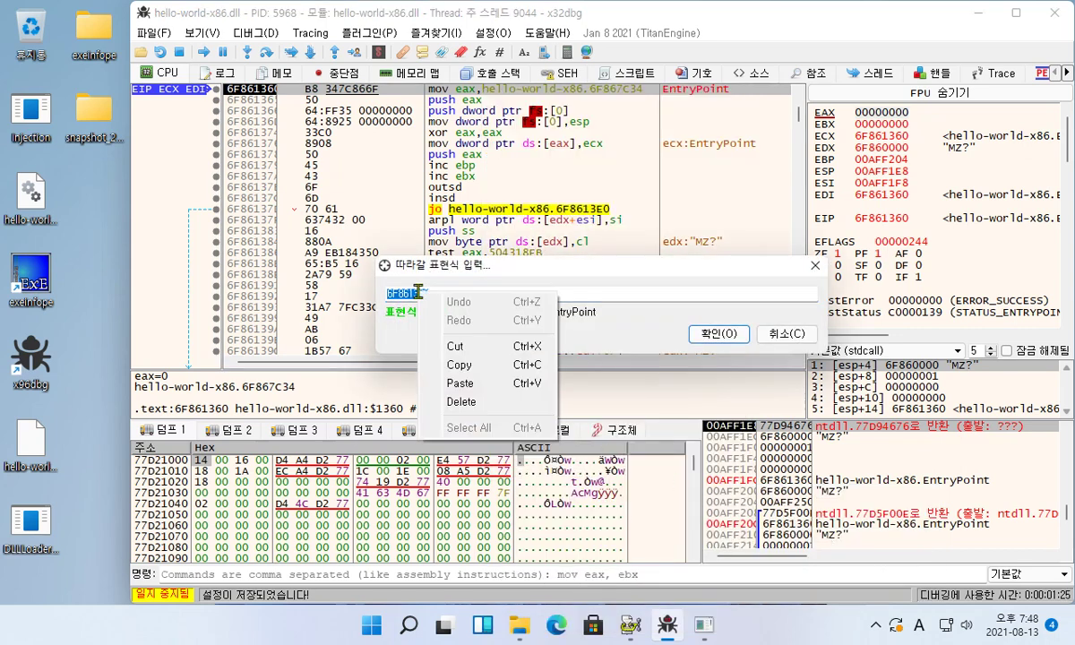
left_click(460, 383)
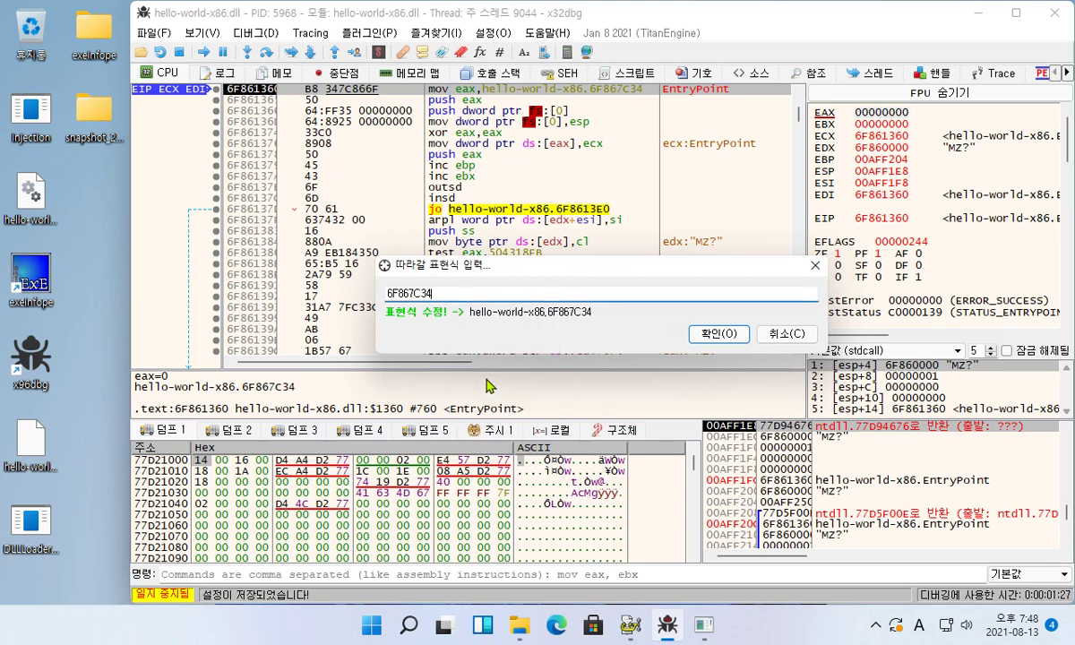
left_click(714, 333)
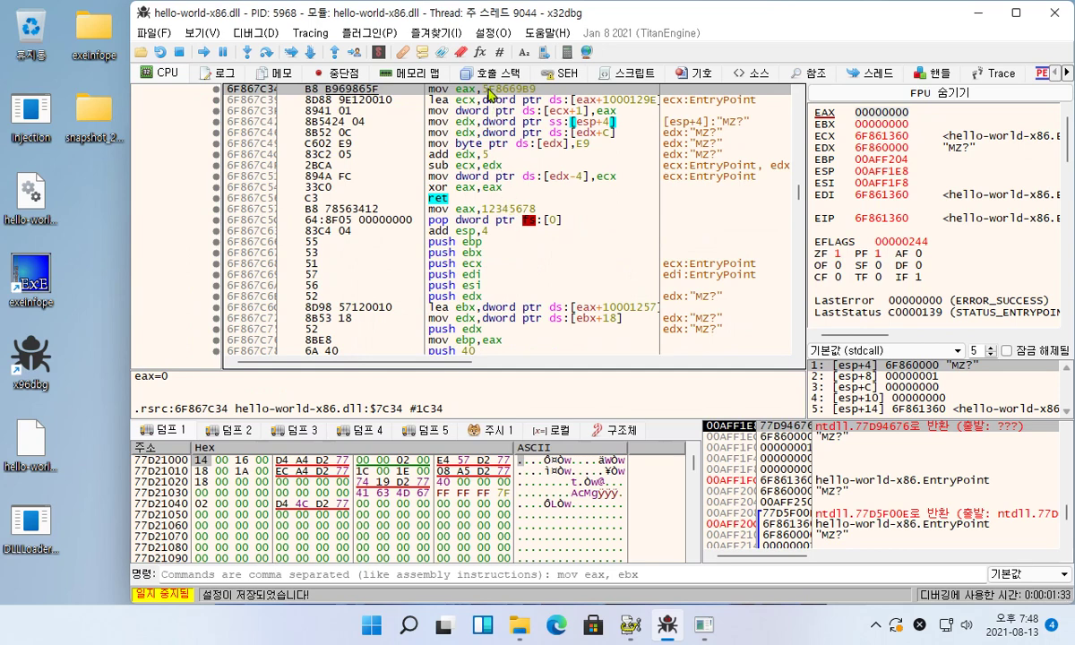
Set a breakpoint on the first ret instruction below 6F867C34, at address 6F867C56.
scroll(466, 91, "up", 3)
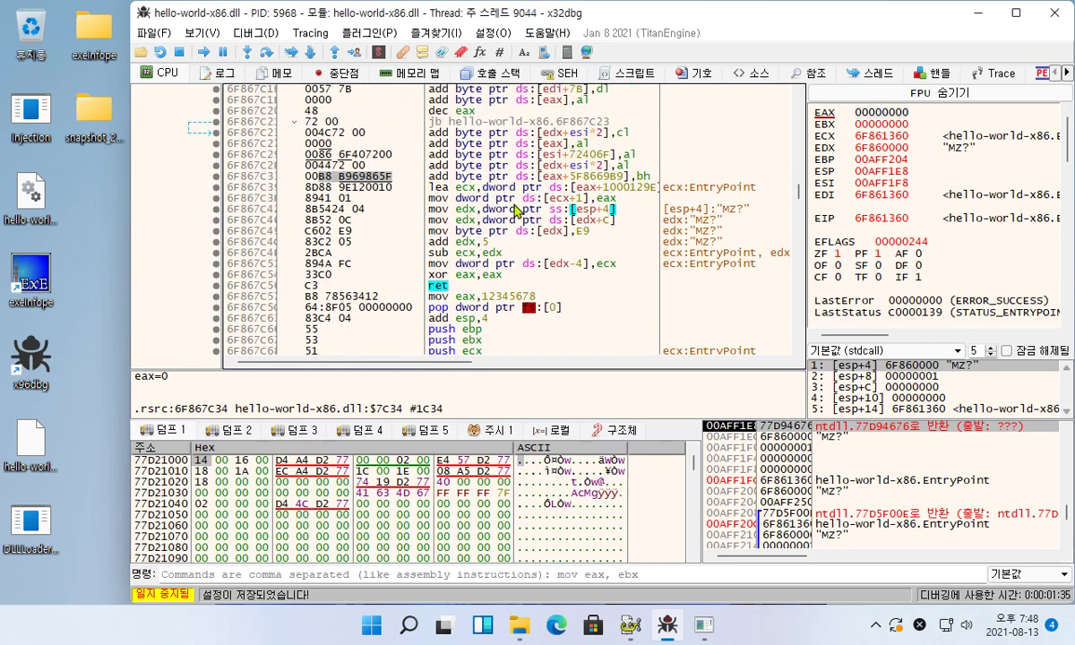
scroll(516, 218, "down", 3)
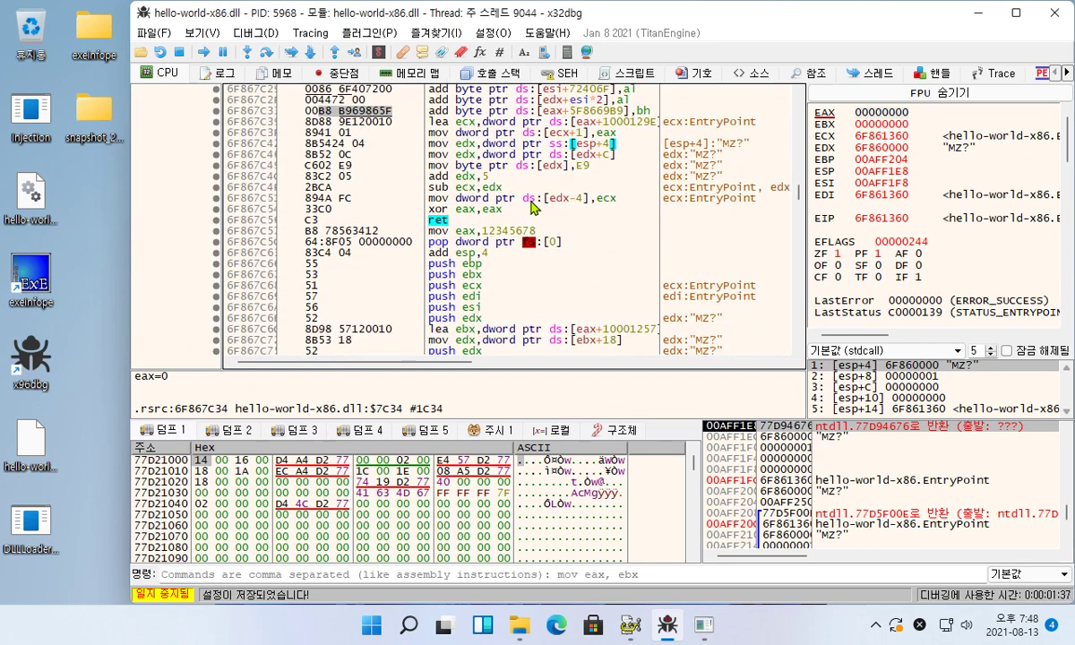
left_click(412, 221)
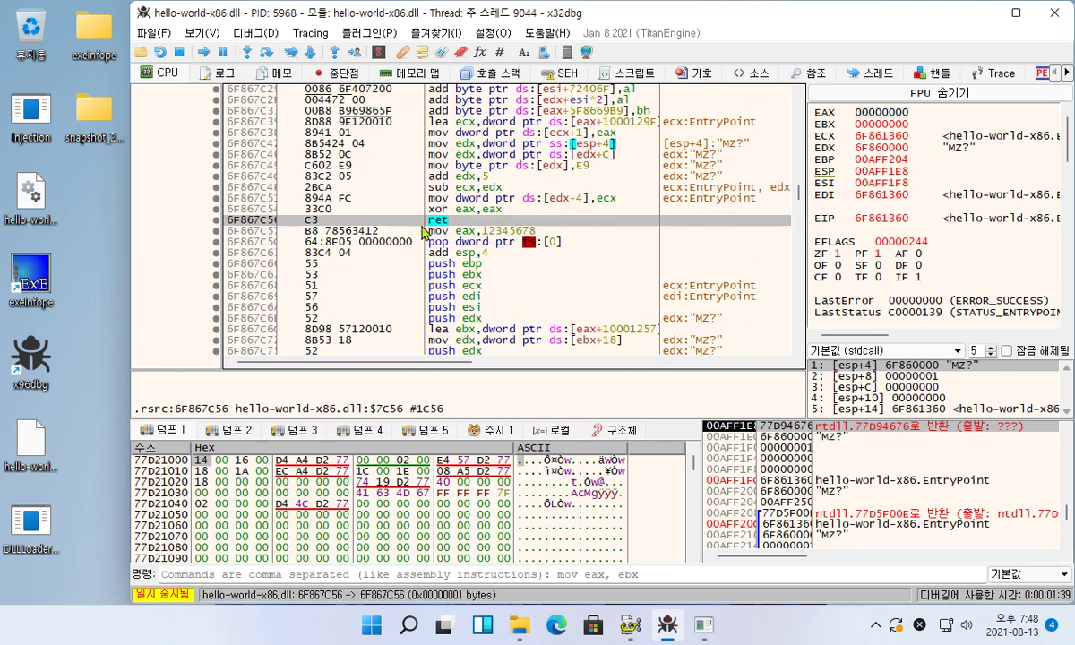
key("F2")
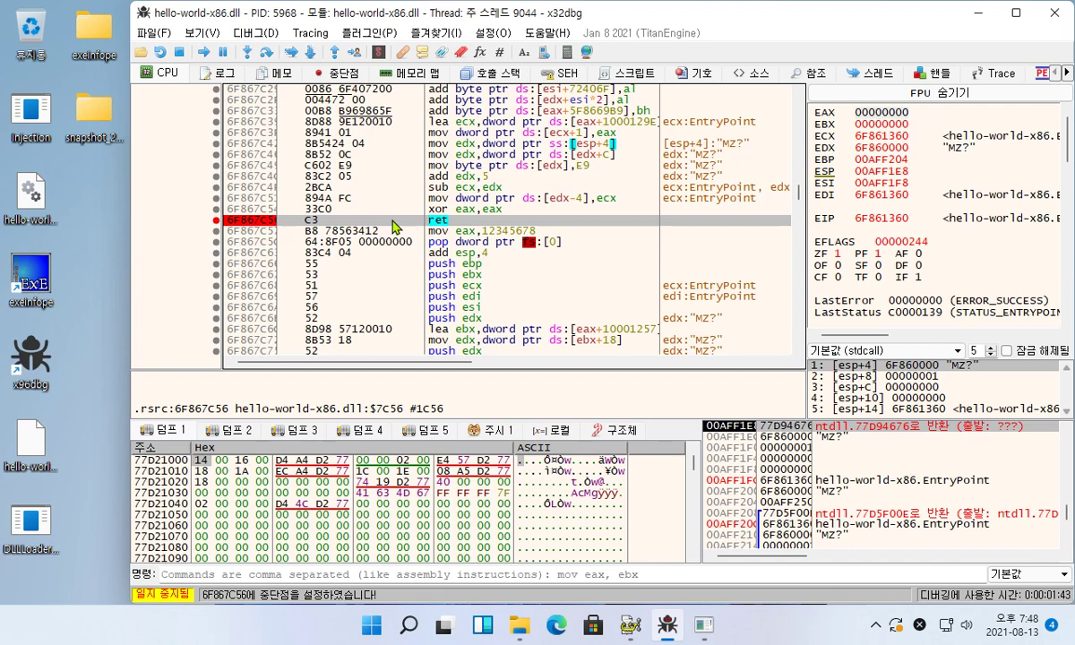
Return the disassembly to expression 6F867C34 and select the ret instruction at 6F867C56 to review the code around it.
right_click(478, 215)
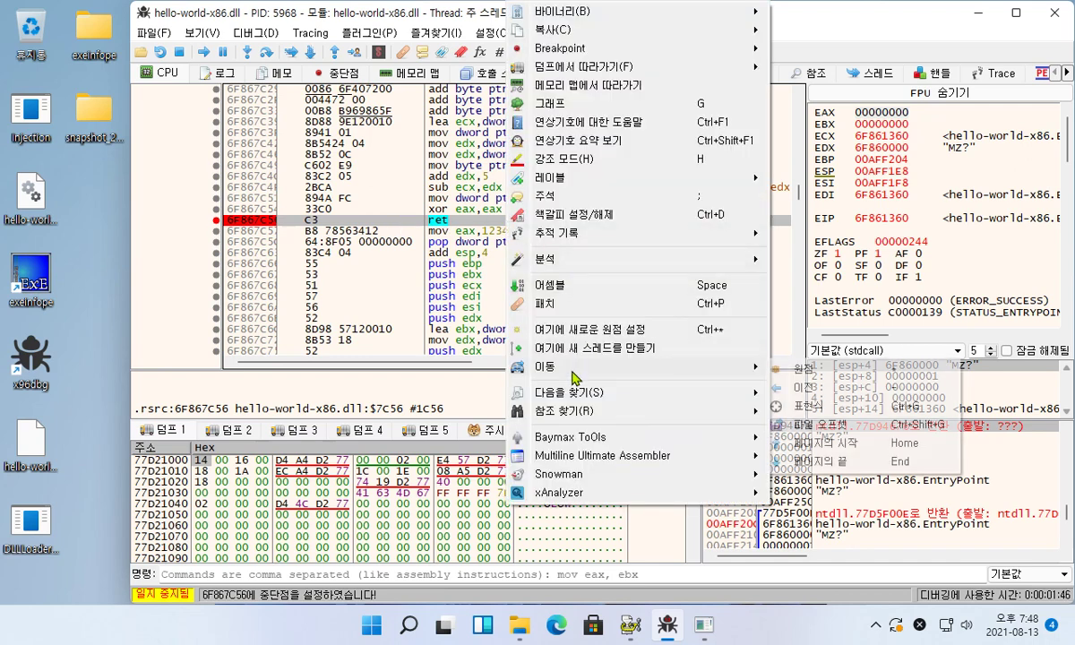
mouse_move(654, 363)
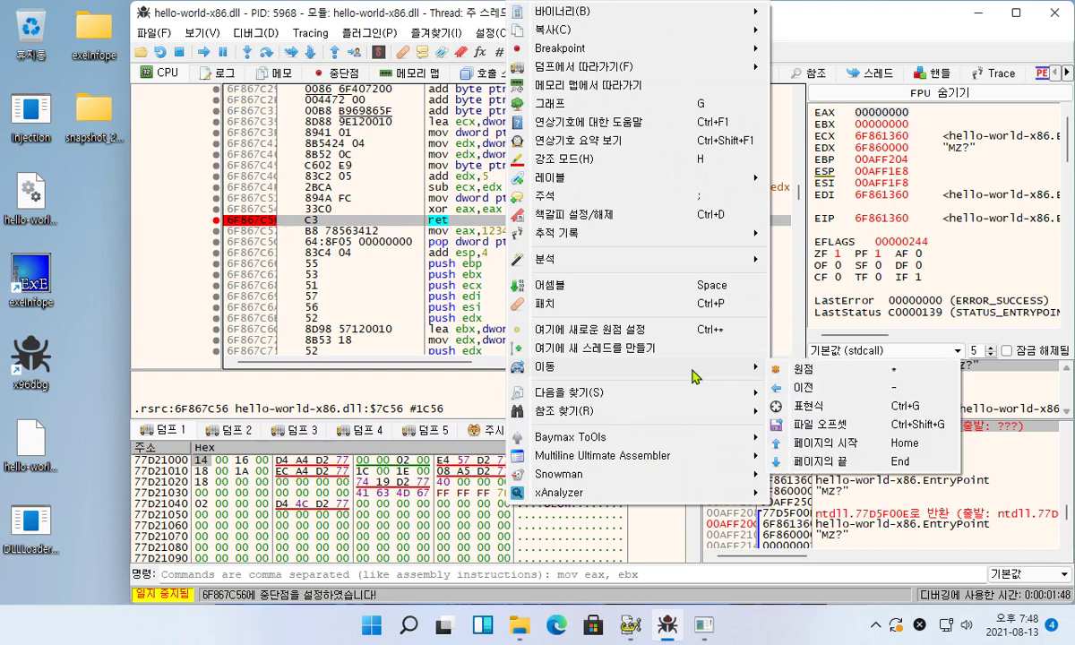
left_click(806, 410)
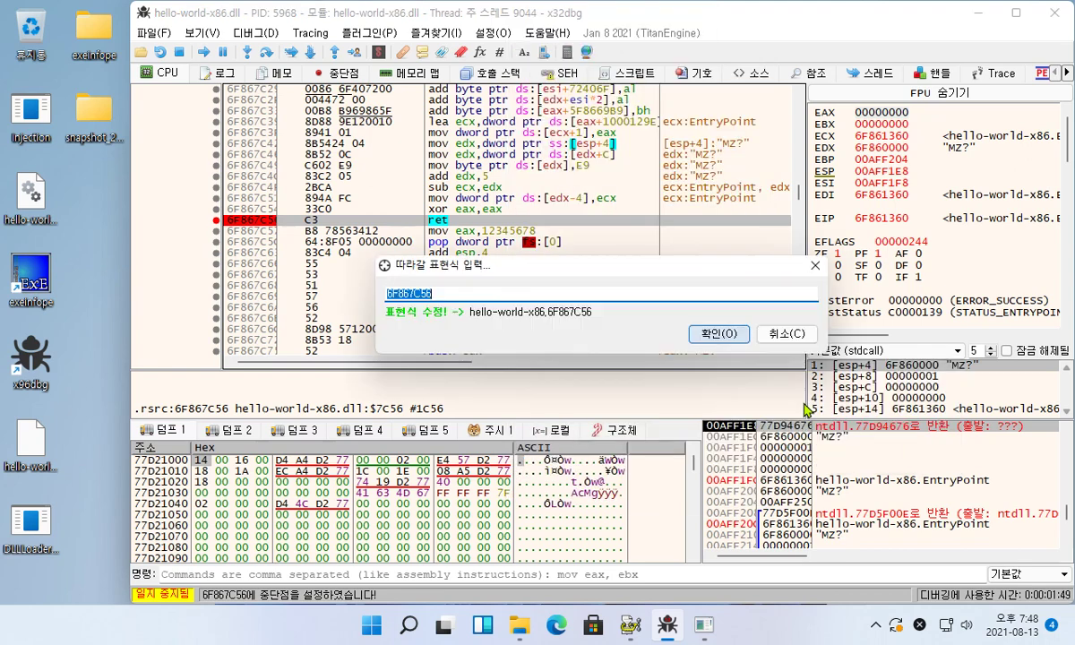
right_click(416, 291)
left_click(455, 362)
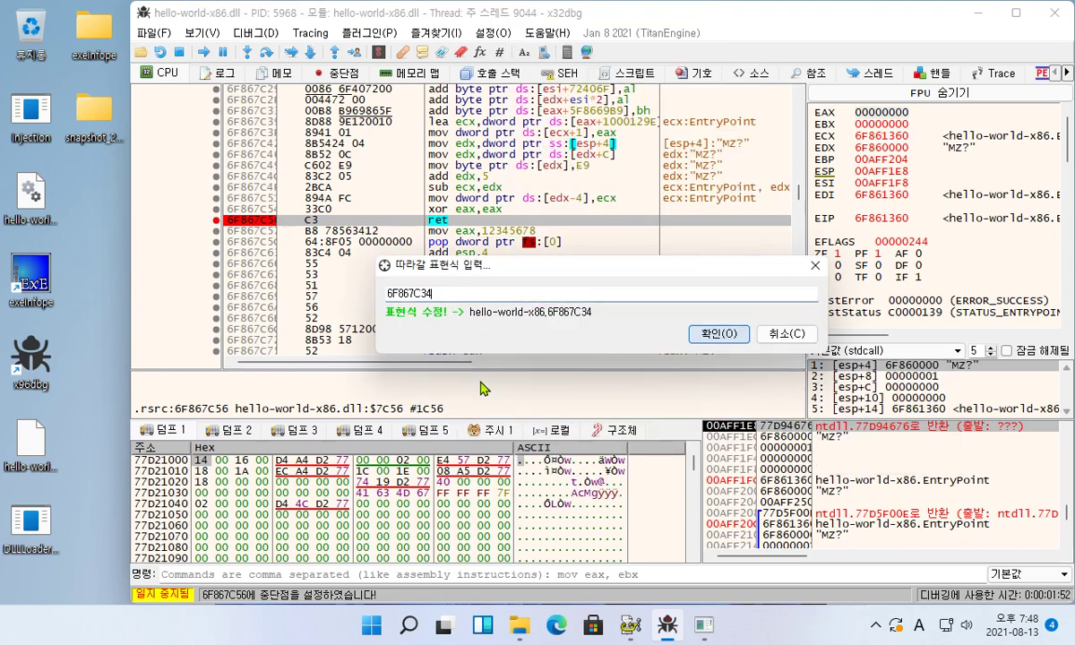
left_click(710, 332)
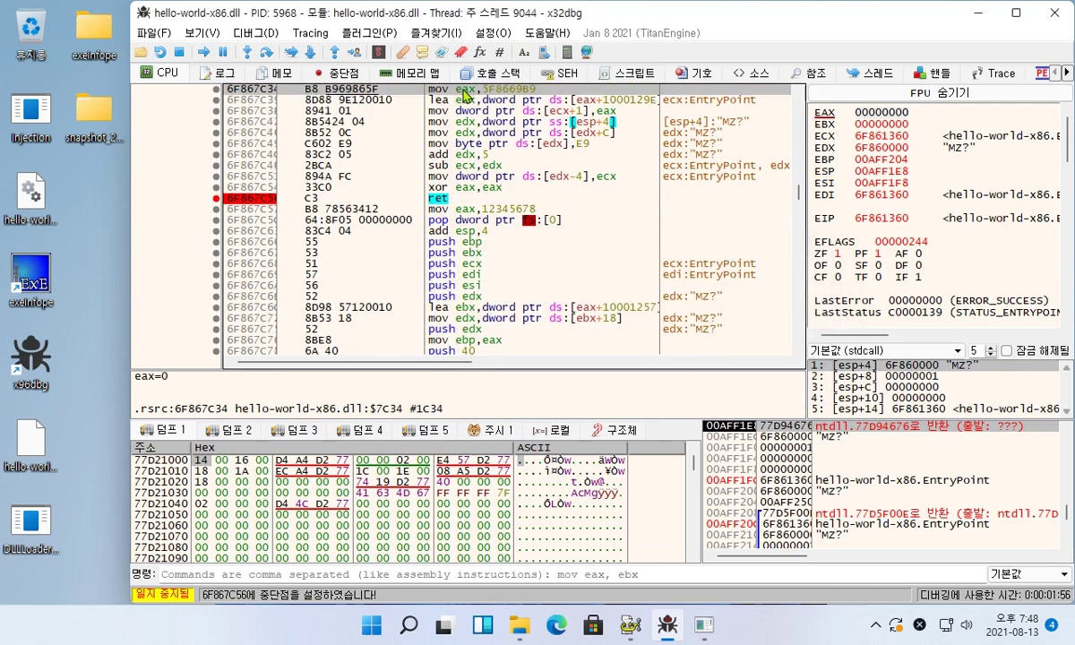
left_click(394, 196)
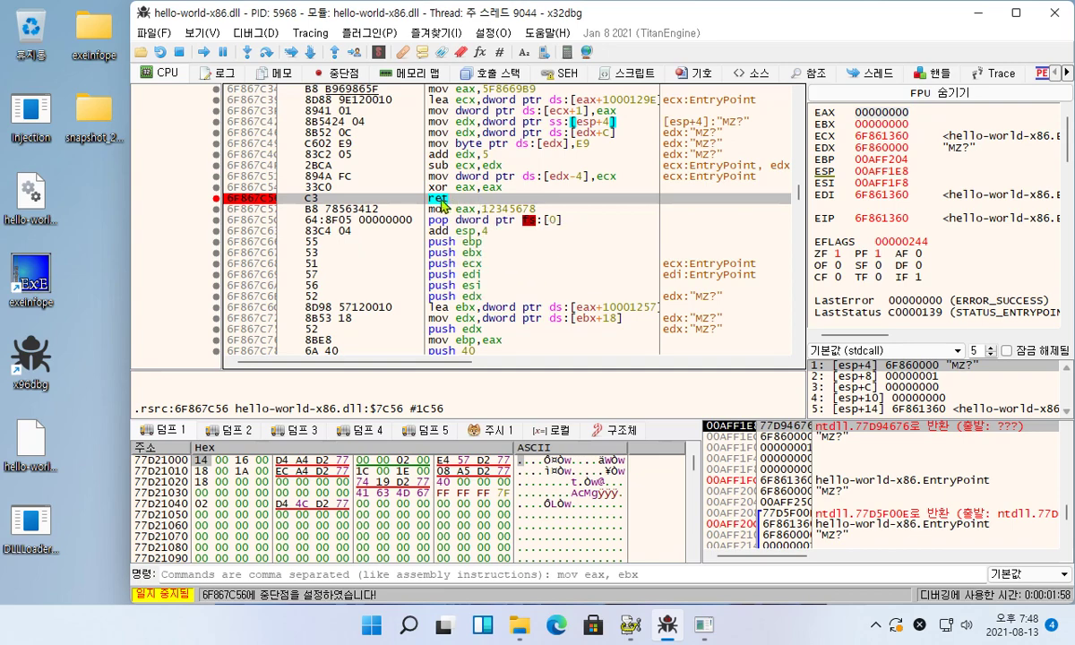
Find the pop sequence ending the unpacking stub and set a breakpoint on its jmp eax instruction at 6F867CF6.
scroll(483, 257, "down", 4)
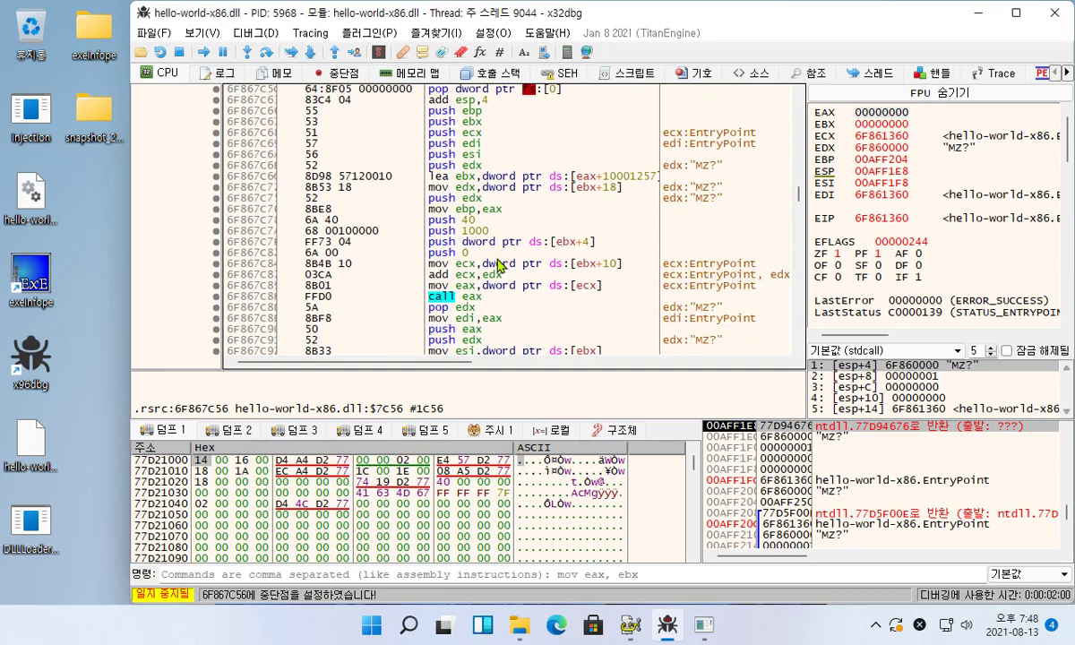
scroll(499, 266, "down", 8)
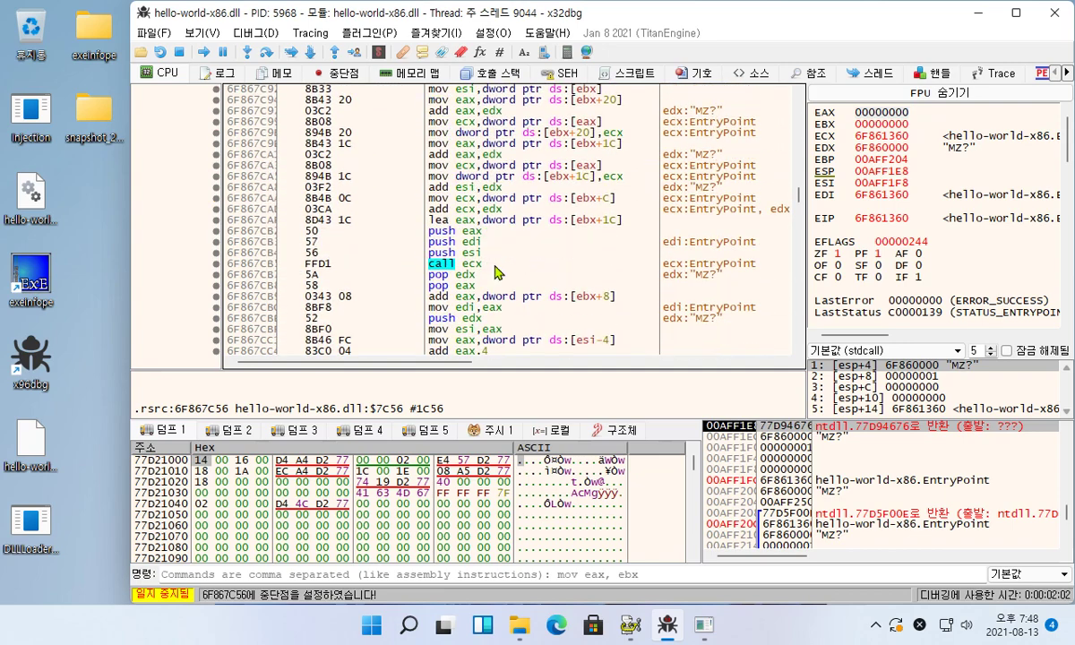
scroll(498, 272, "down", 6)
scroll(498, 272, "down", 4)
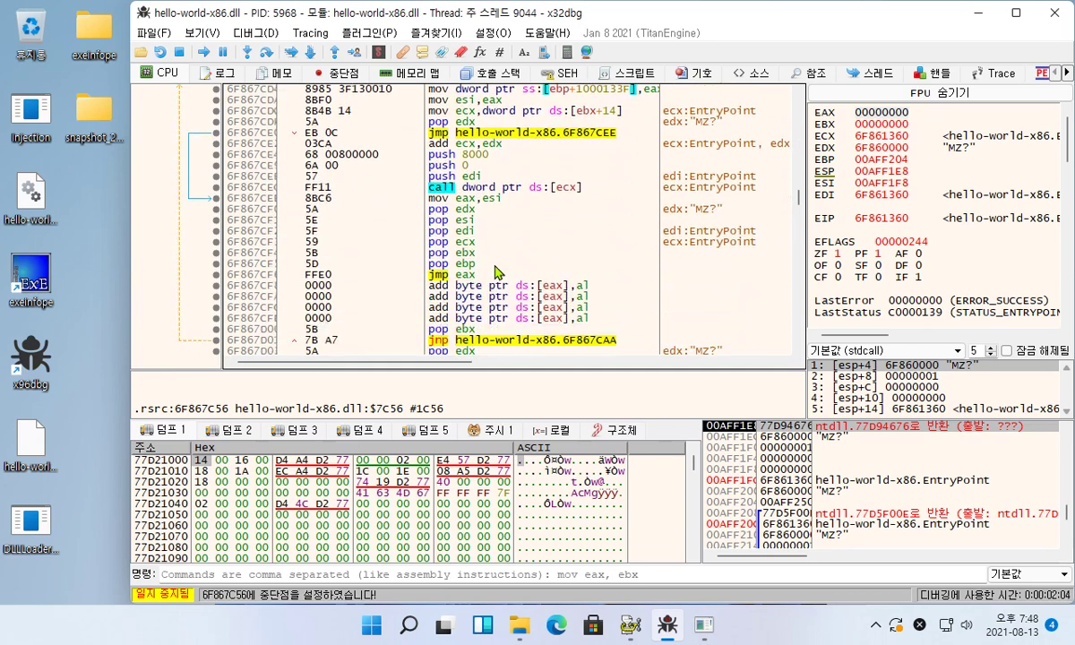
scroll(499, 271, "down", 2)
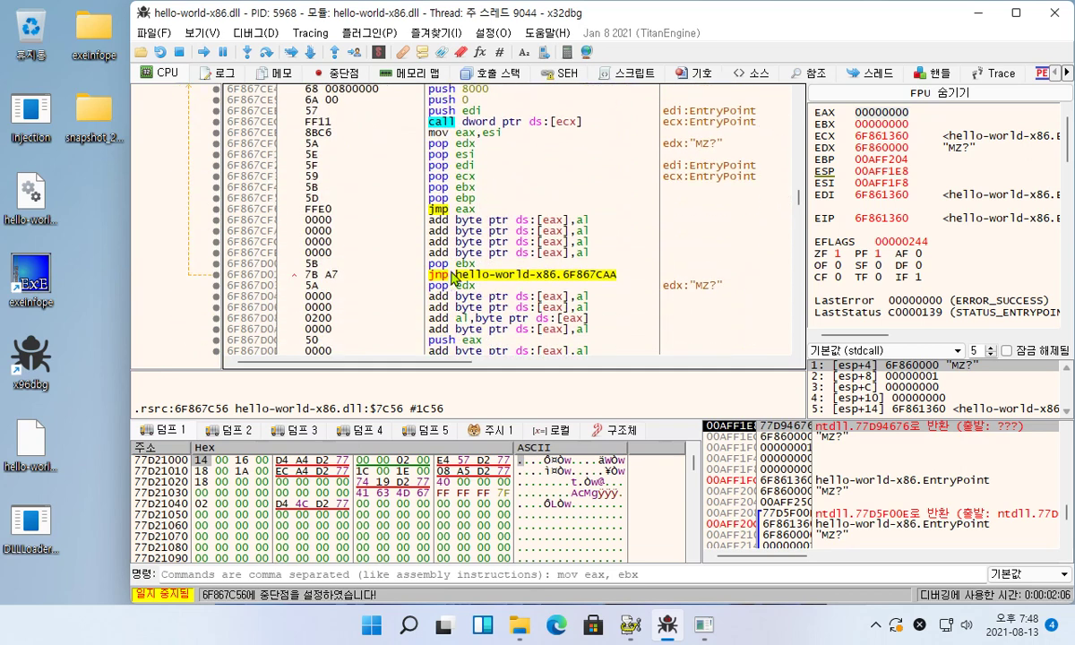
left_click(380, 125)
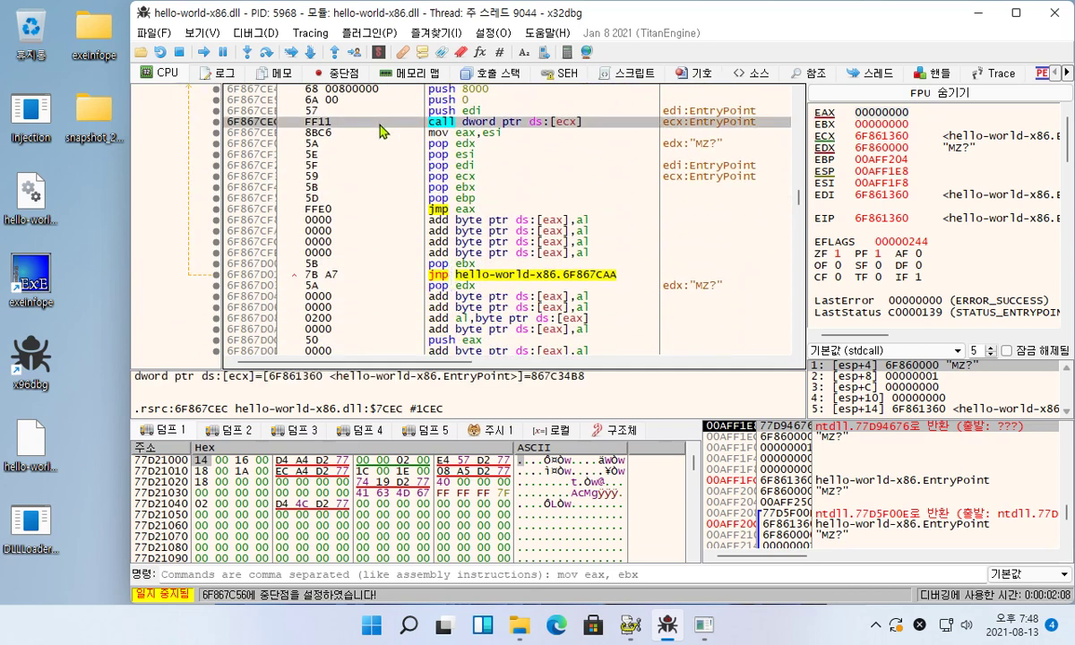
left_click(380, 136)
left_click_drag(379, 146, 387, 215)
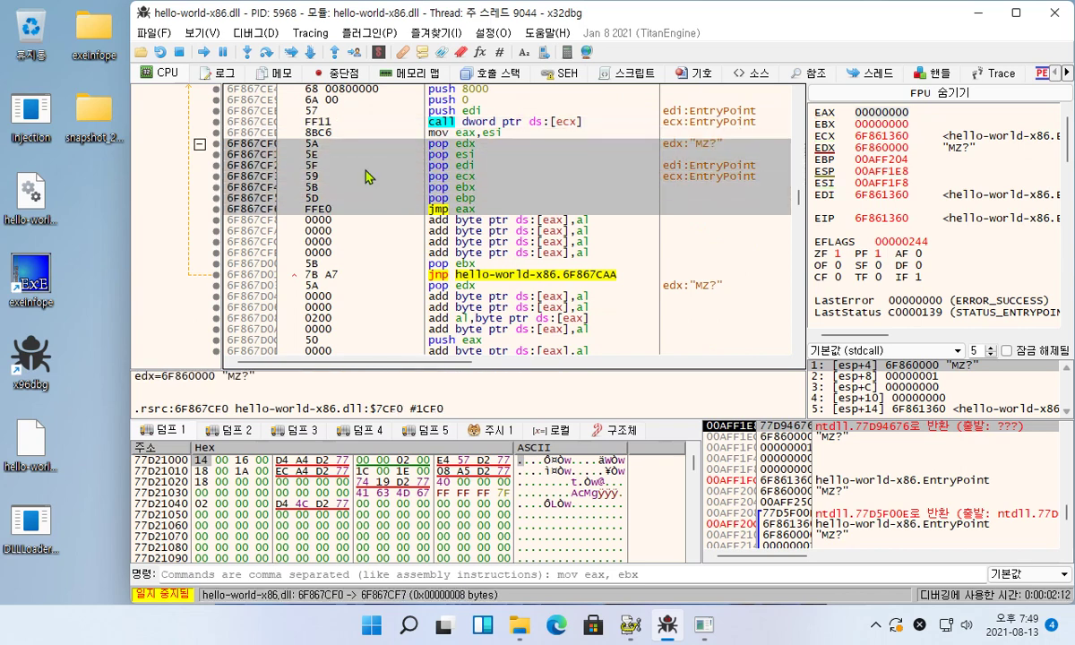
left_click(453, 209)
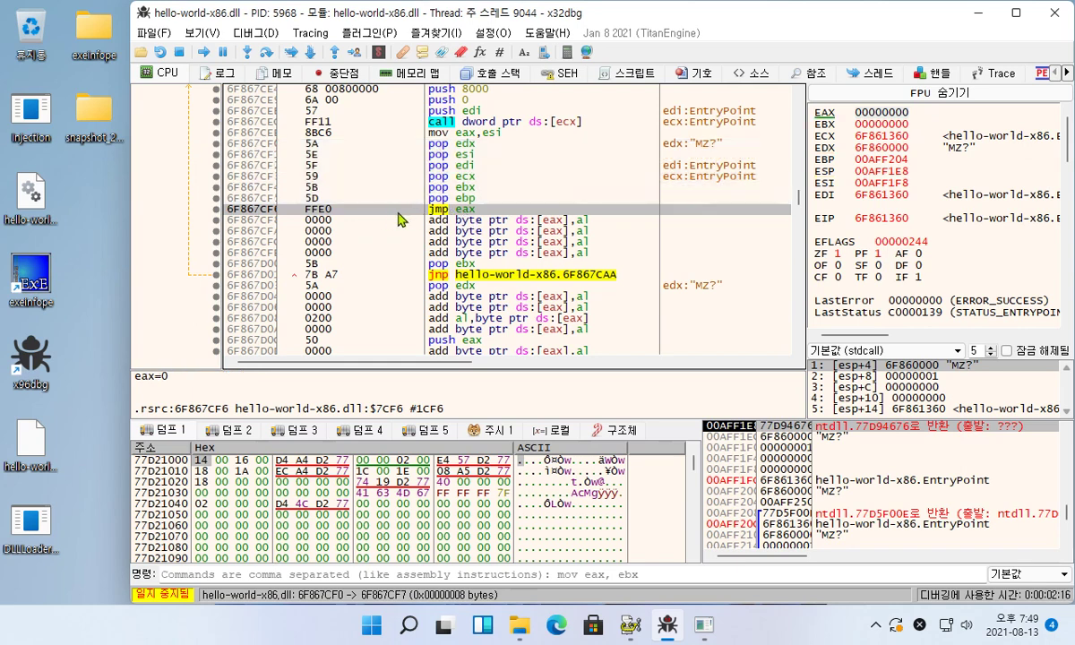
key("F2")
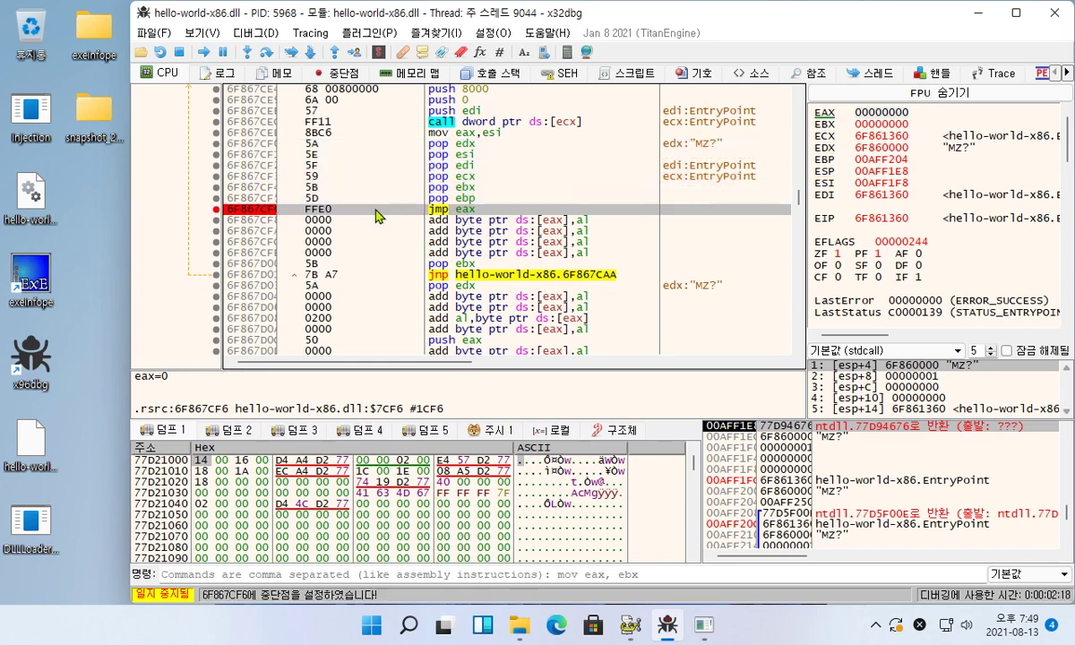
Go back to the ret instruction at 6F867C56 and run the DLL to that breakpoint.
scroll(387, 282, "up", 8)
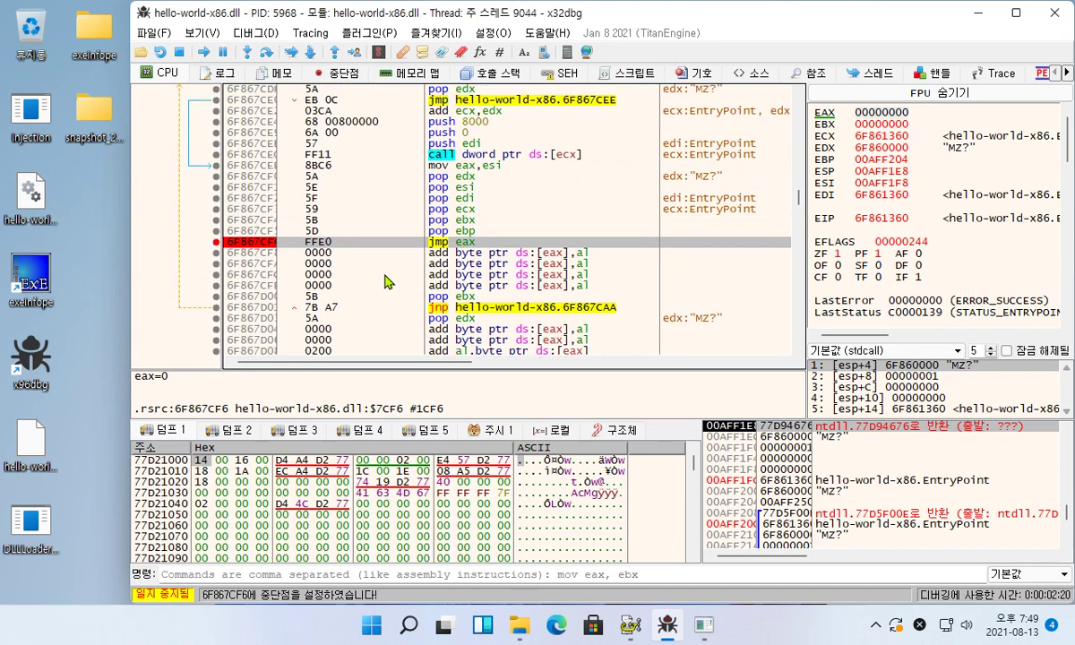
scroll(385, 256, "up", 10)
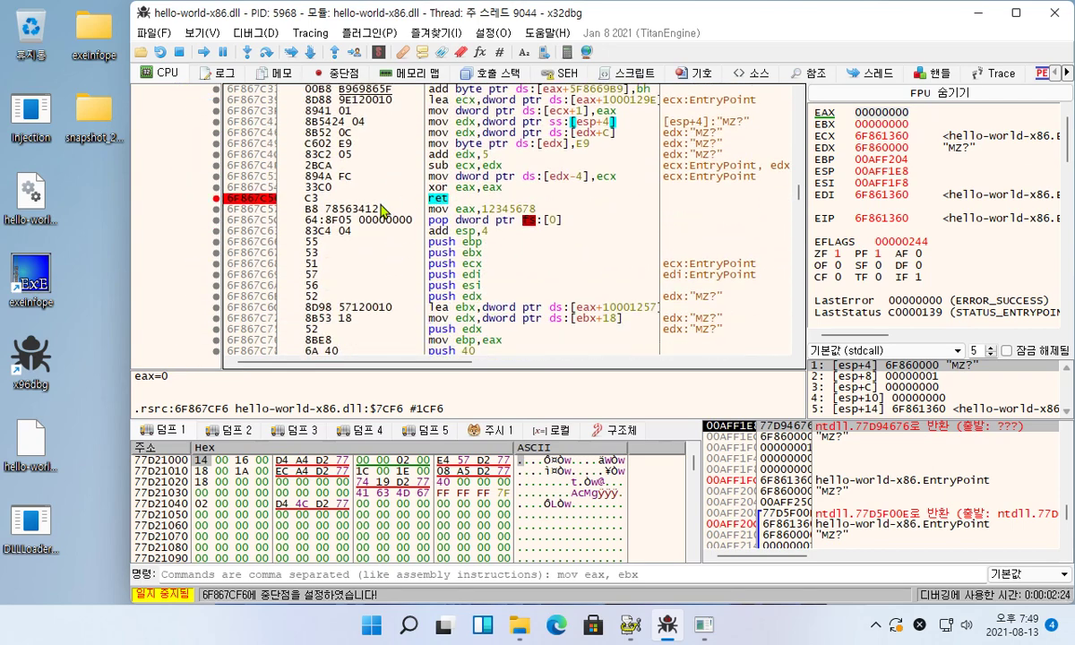
left_click(381, 198)
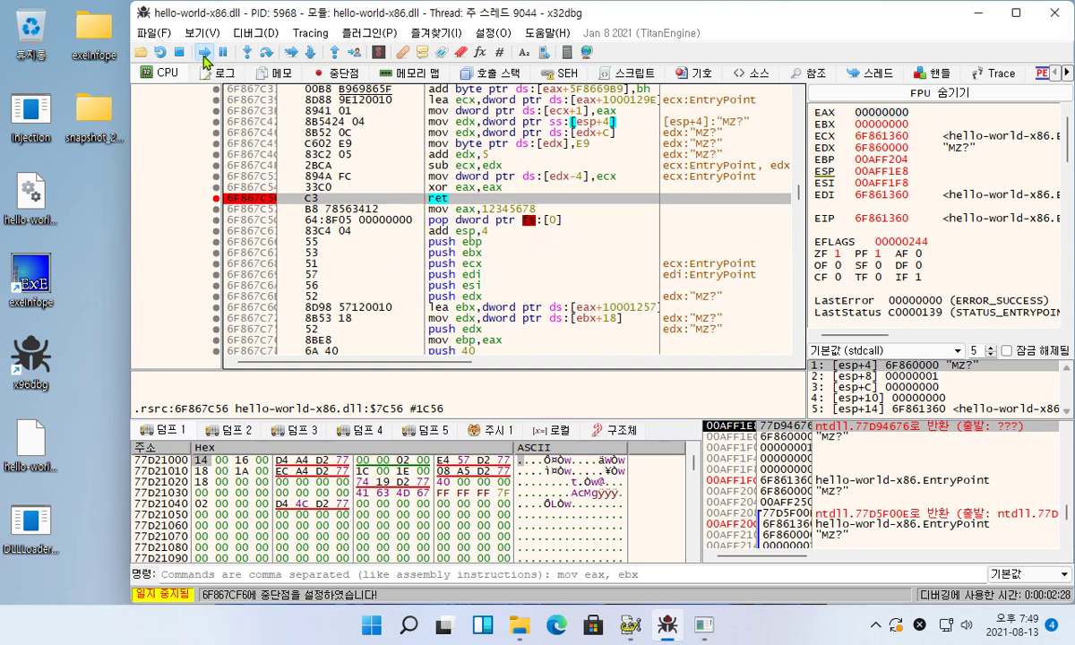
left_click(204, 54)
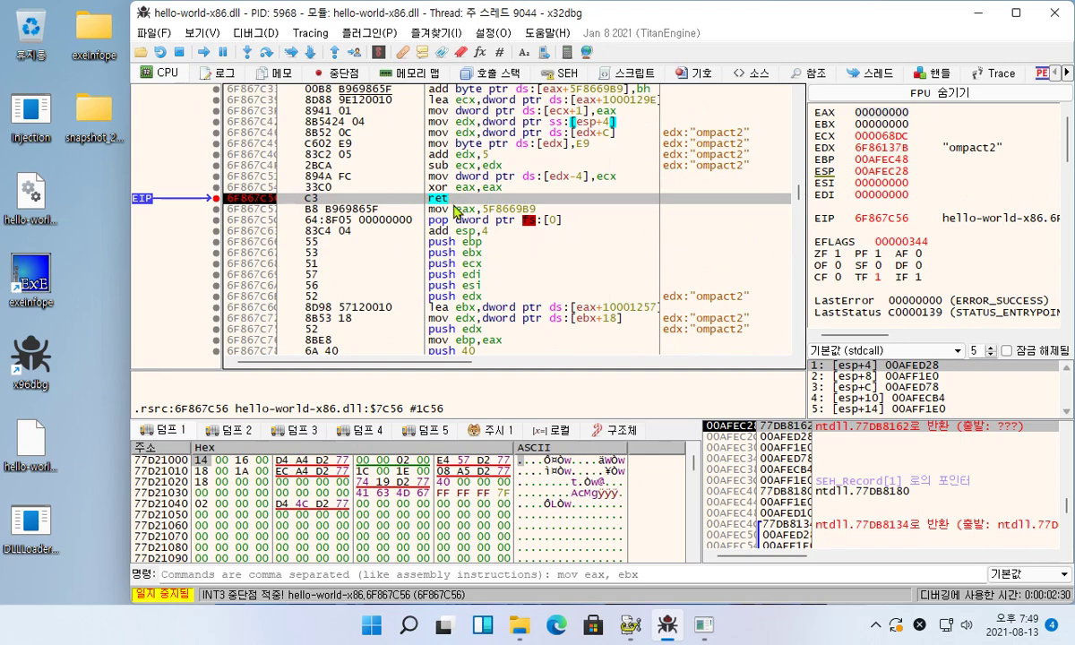
Check the jmp eax breakpoint at 6F867CF6 and continue execution until it is reached.
scroll(466, 243, "down", 15)
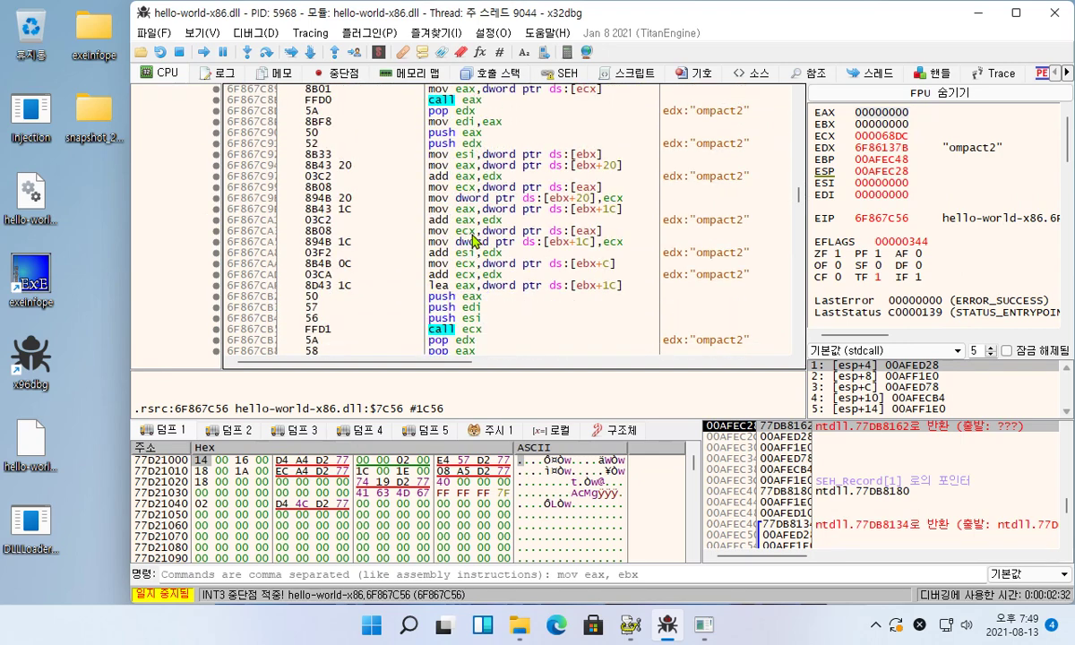
scroll(474, 240, "down", 5)
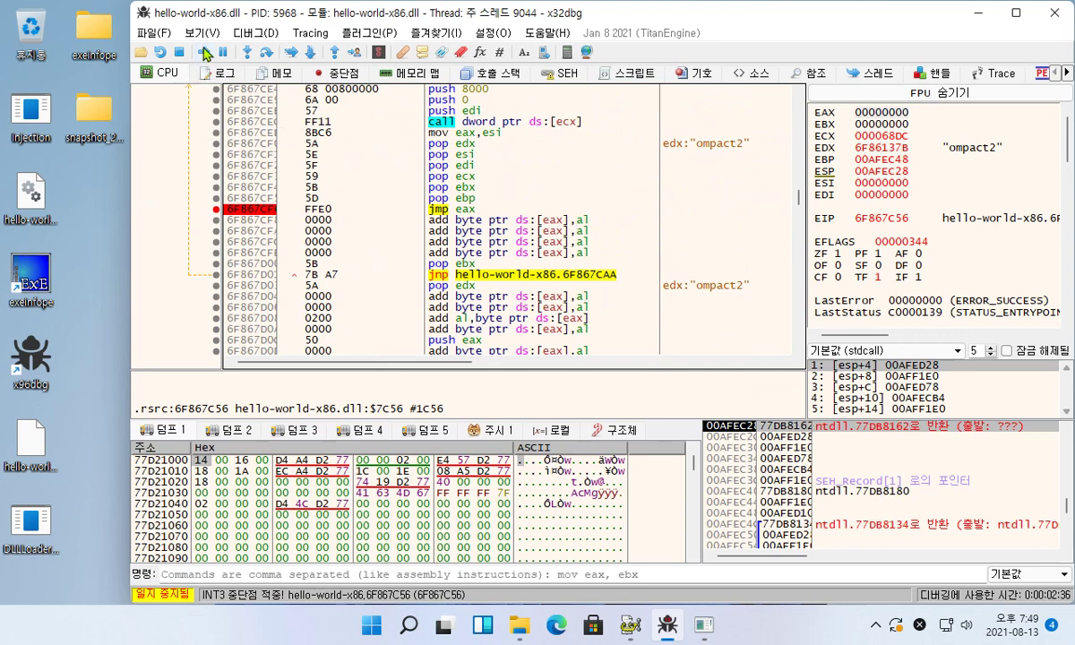
left_click(204, 52)
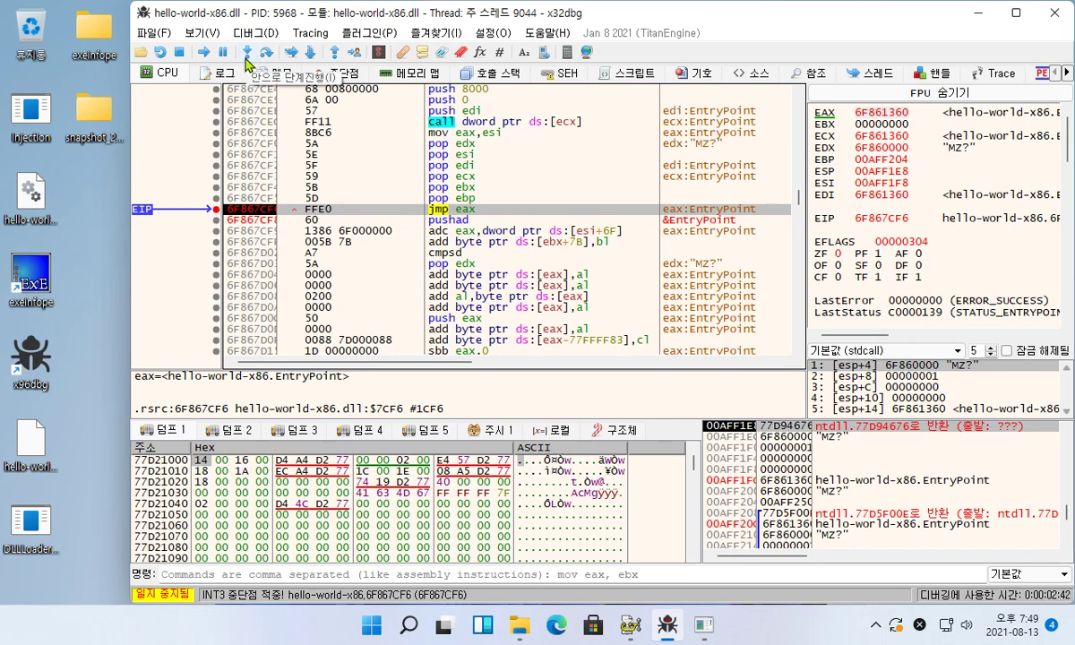
Step into the jmp eax and add the comment "oep" to the push ebp instruction at 6F861360.
left_click(247, 52)
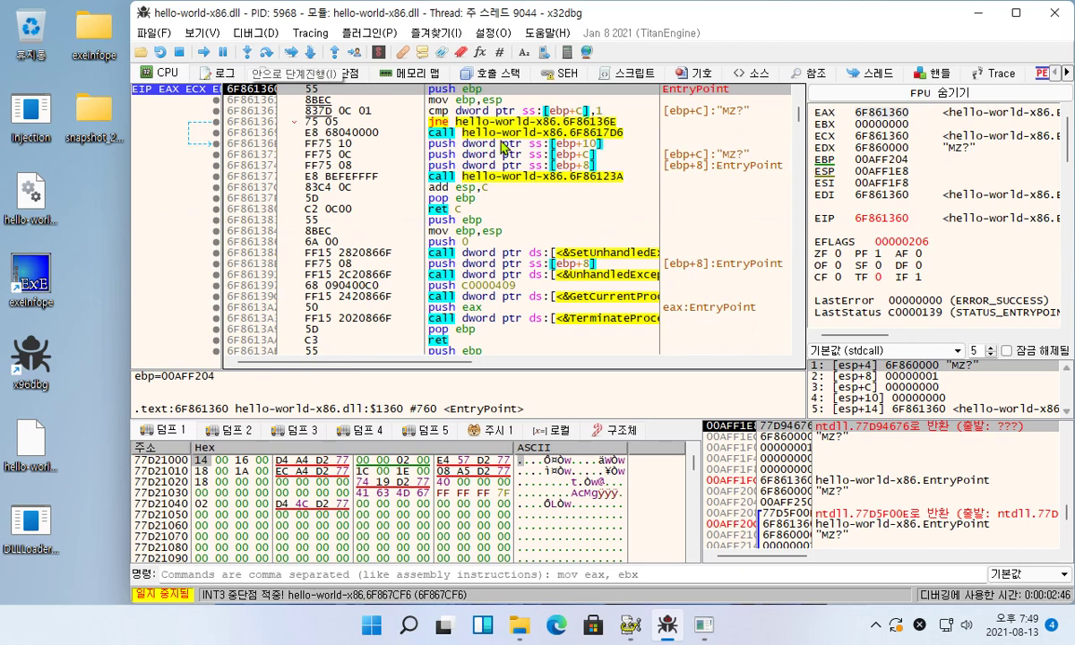
double_click(701, 90)
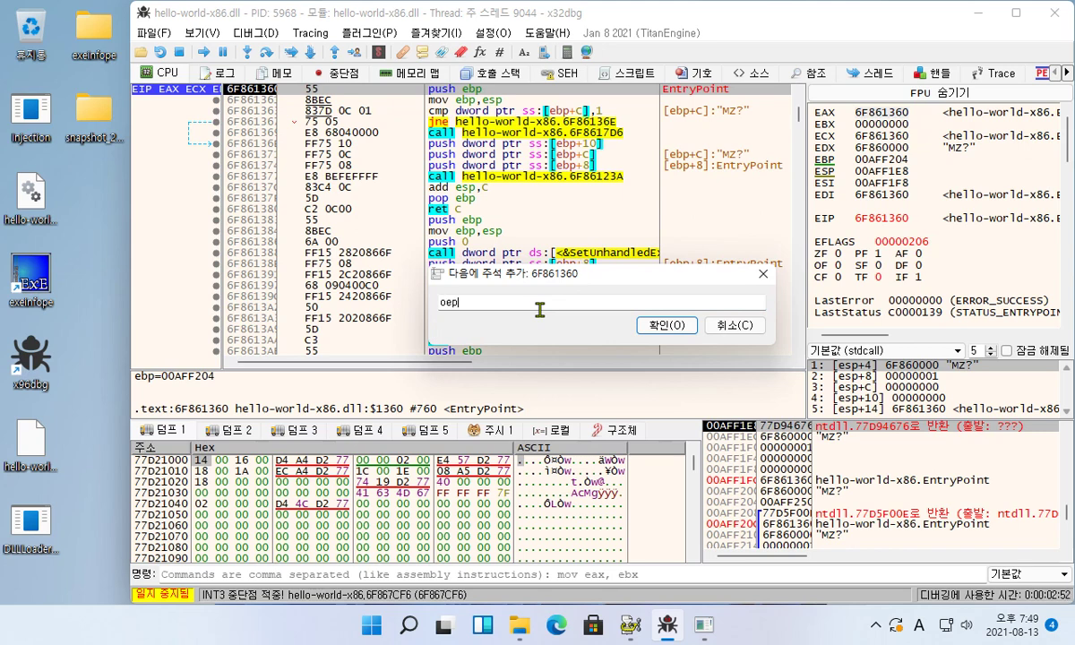
left_click(667, 325)
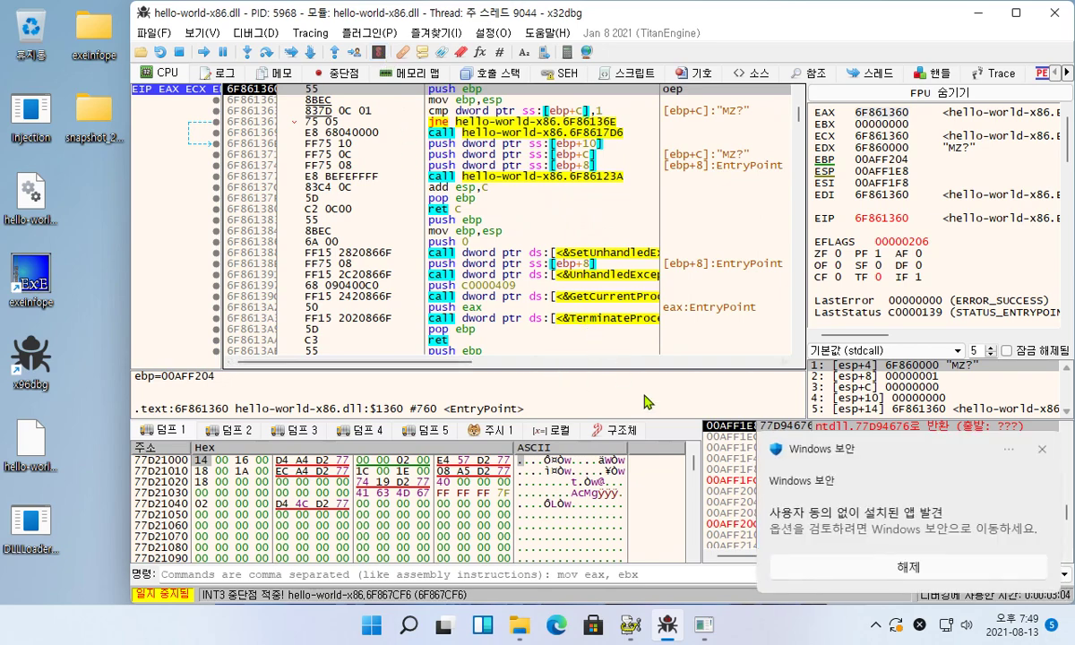
Dismiss the Windows Security notification, open Scylla and pick hello-world-x86.dll as the module to dump.
left_click(879, 562)
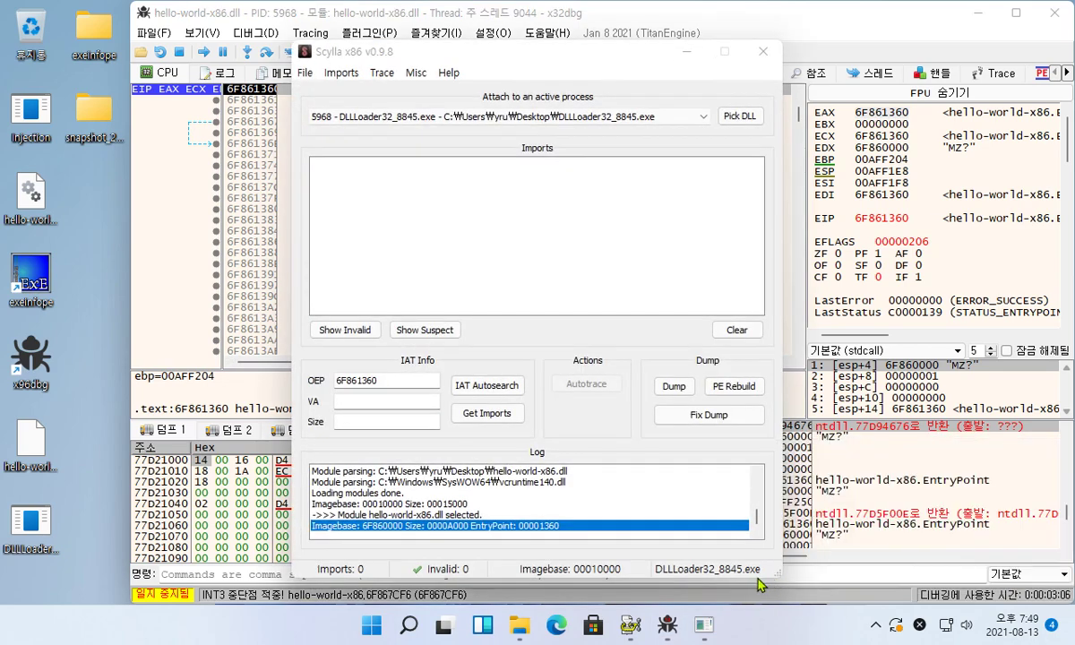
mouse_move(701, 627)
left_click(689, 538)
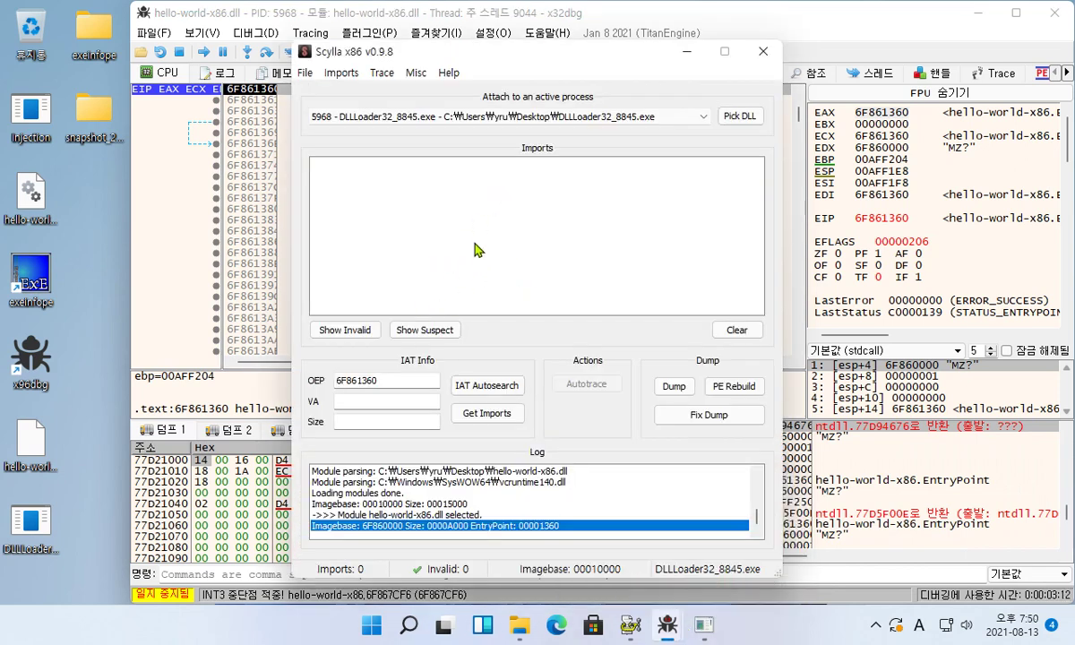
left_click(740, 117)
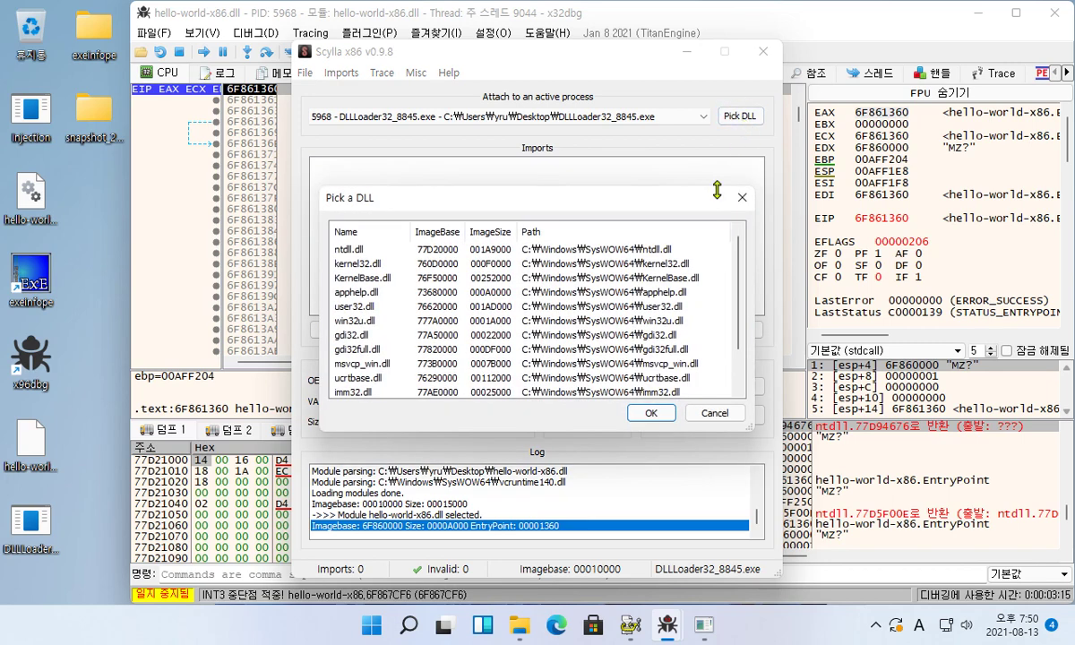
scroll(671, 318, "down", 2)
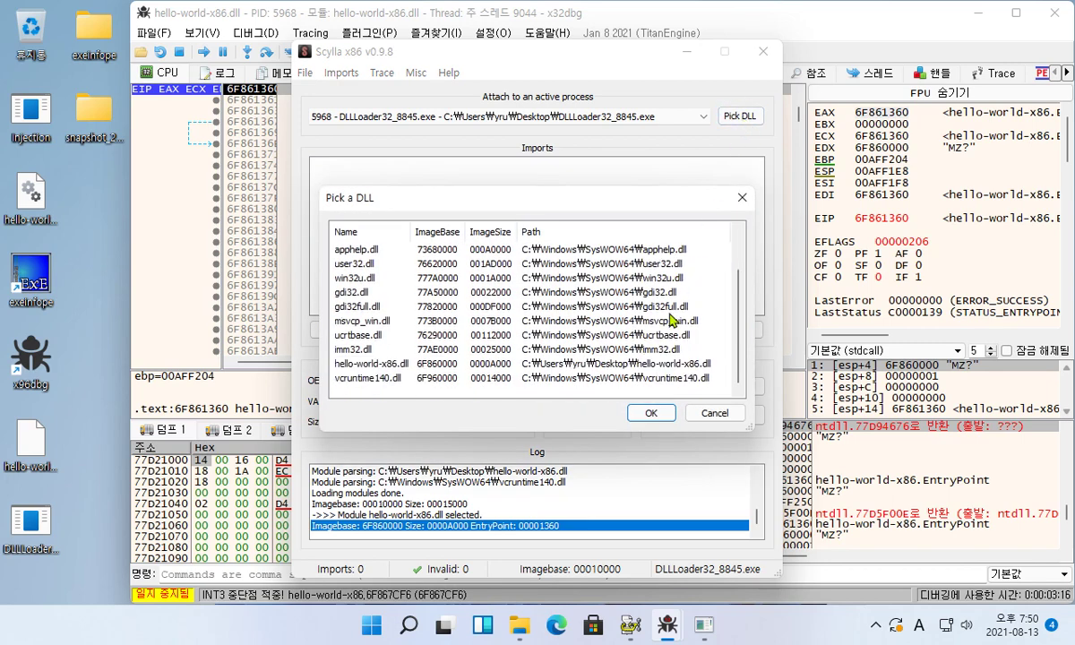
left_click(665, 365)
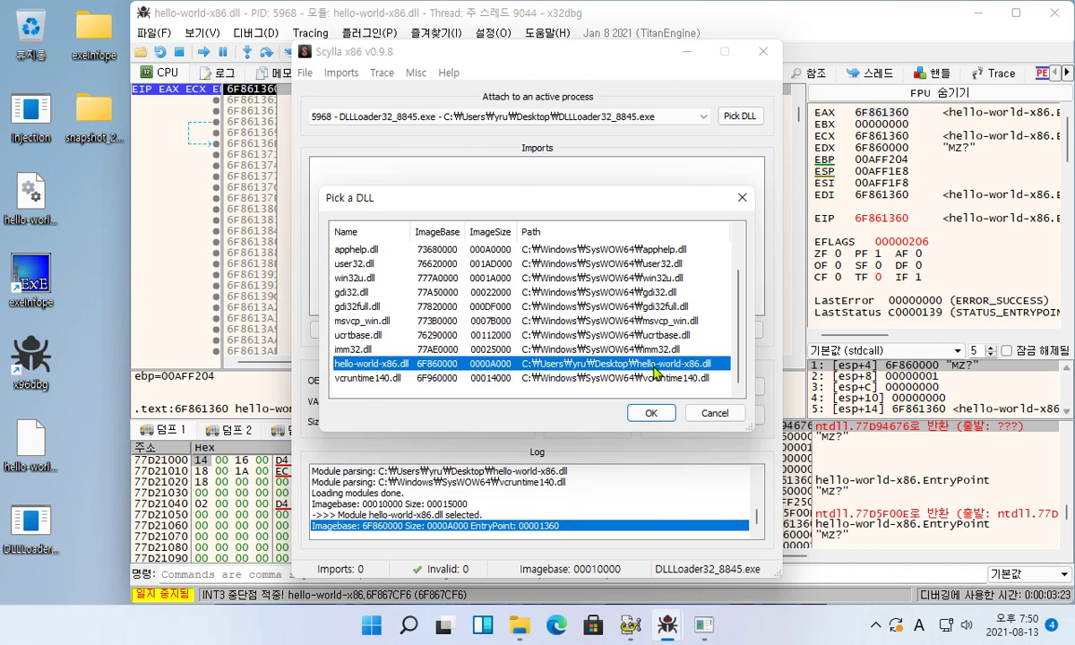
left_click(653, 413)
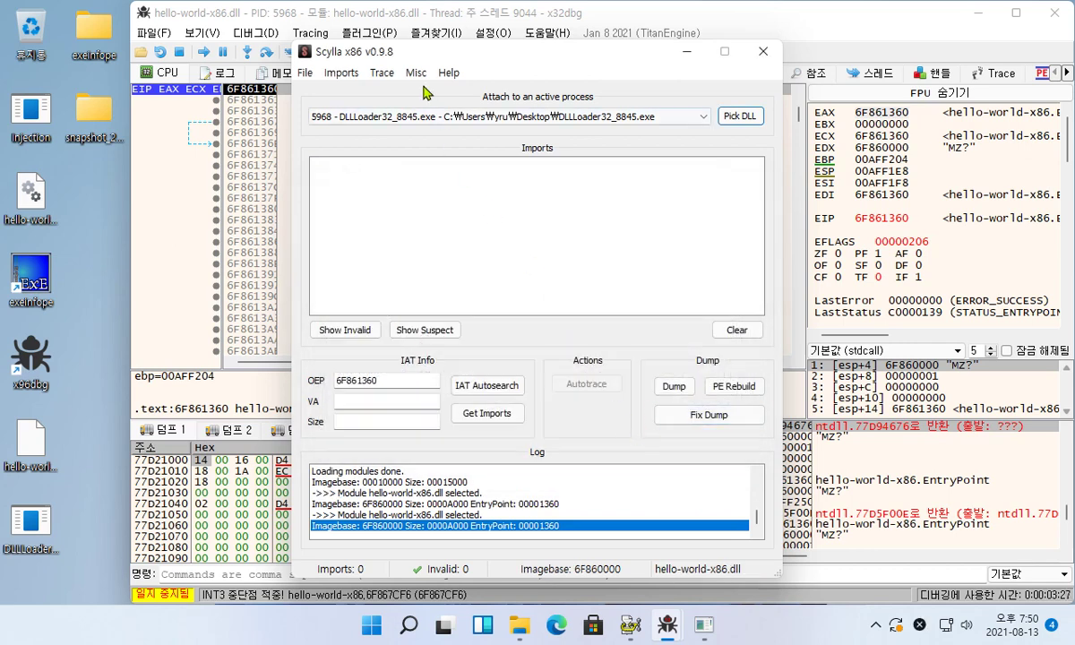
Compare the OEP in Scylla with the full address of the "oep" instruction in the disassembly.
left_click_drag(407, 52, 599, 67)
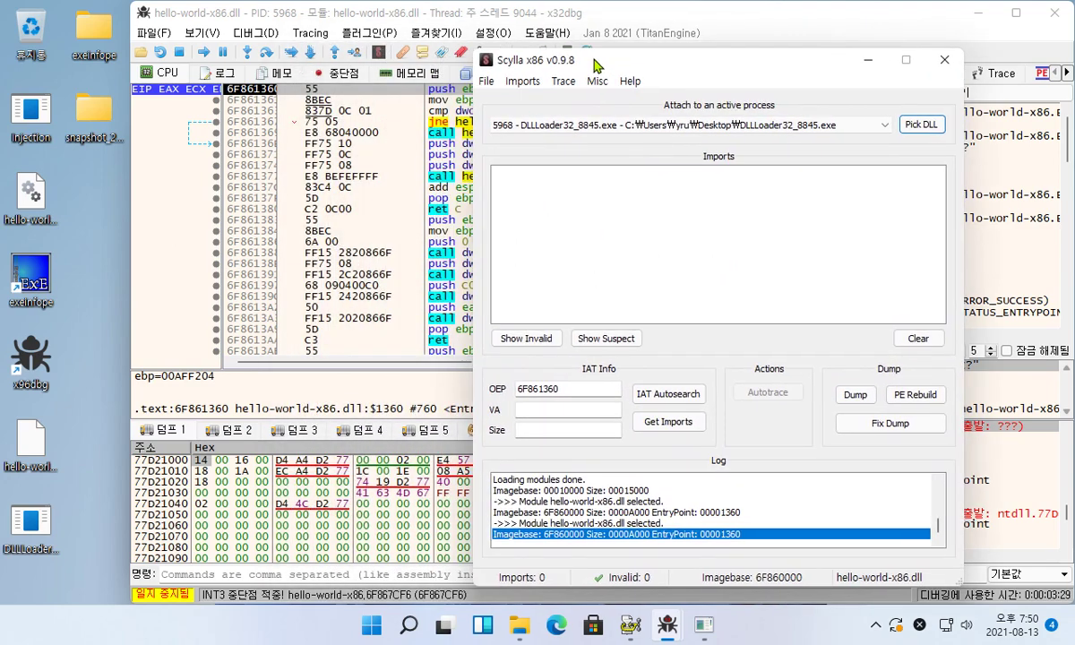
left_click(278, 97)
left_click_drag(276, 98, 287, 94)
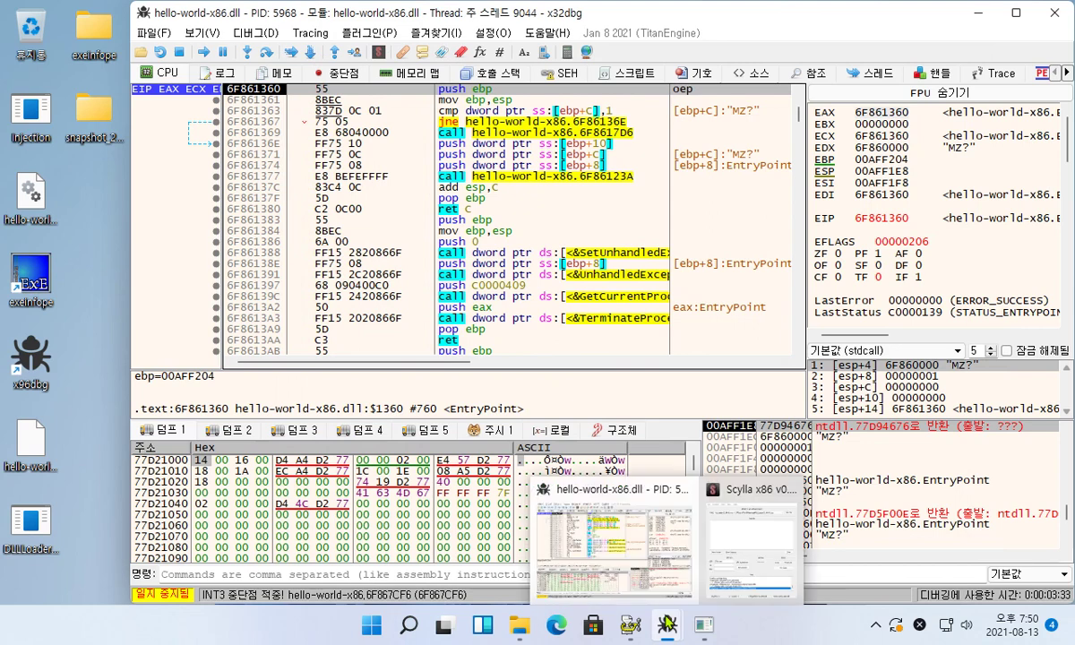
left_click(744, 515)
double_click(556, 389)
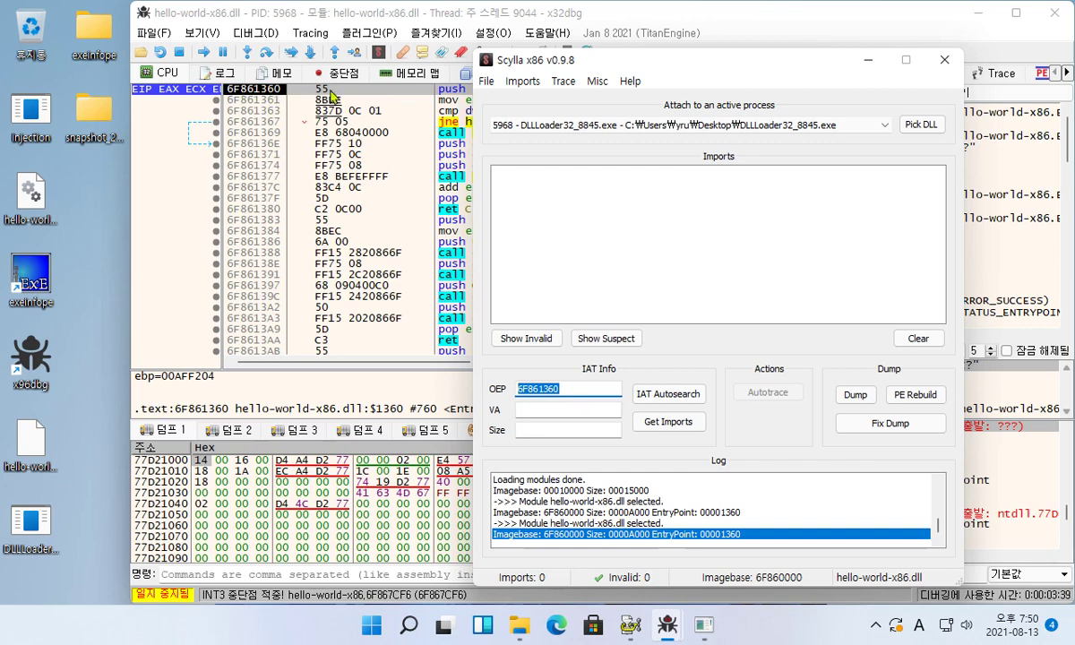
left_click(584, 392)
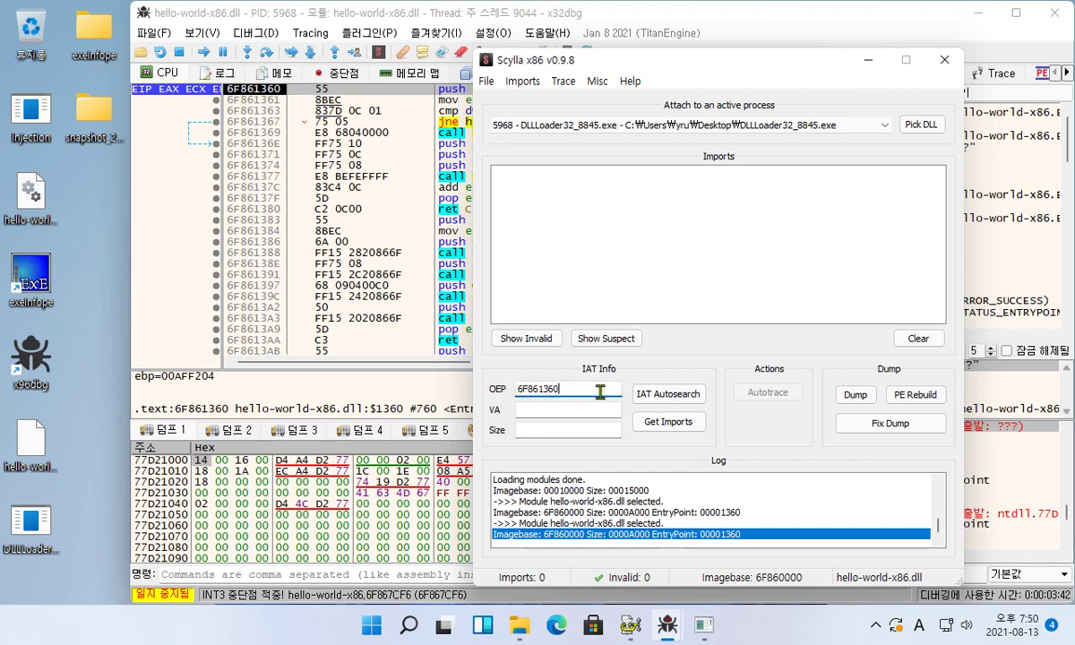
Search for the IAT automatically, decline the advanced search result, and get the module's imports.
left_click(682, 399)
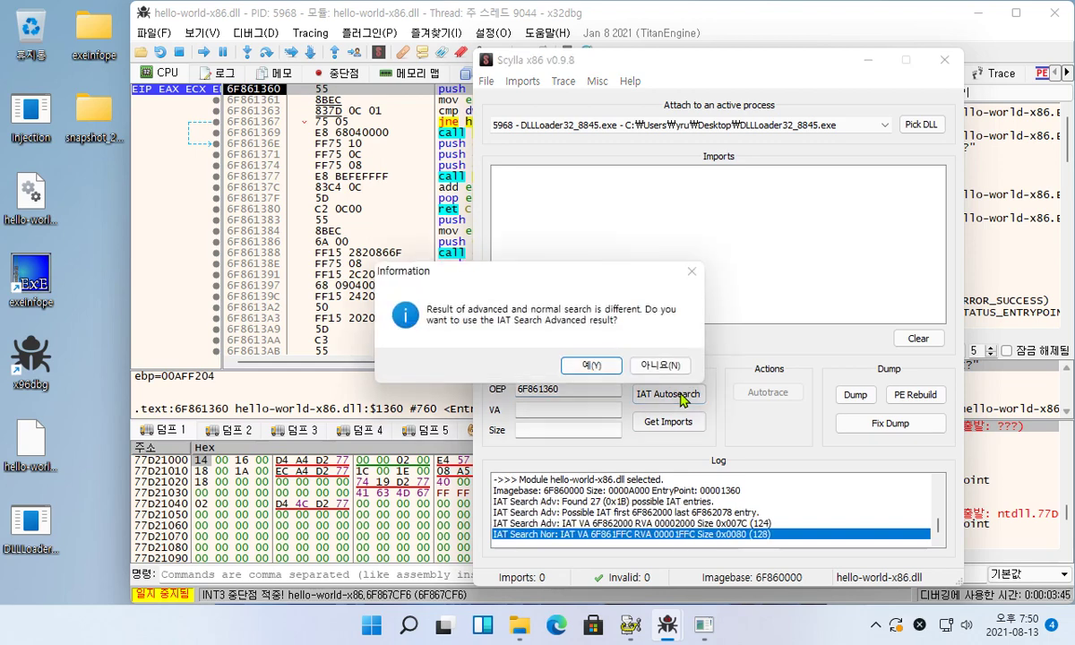
left_click(658, 370)
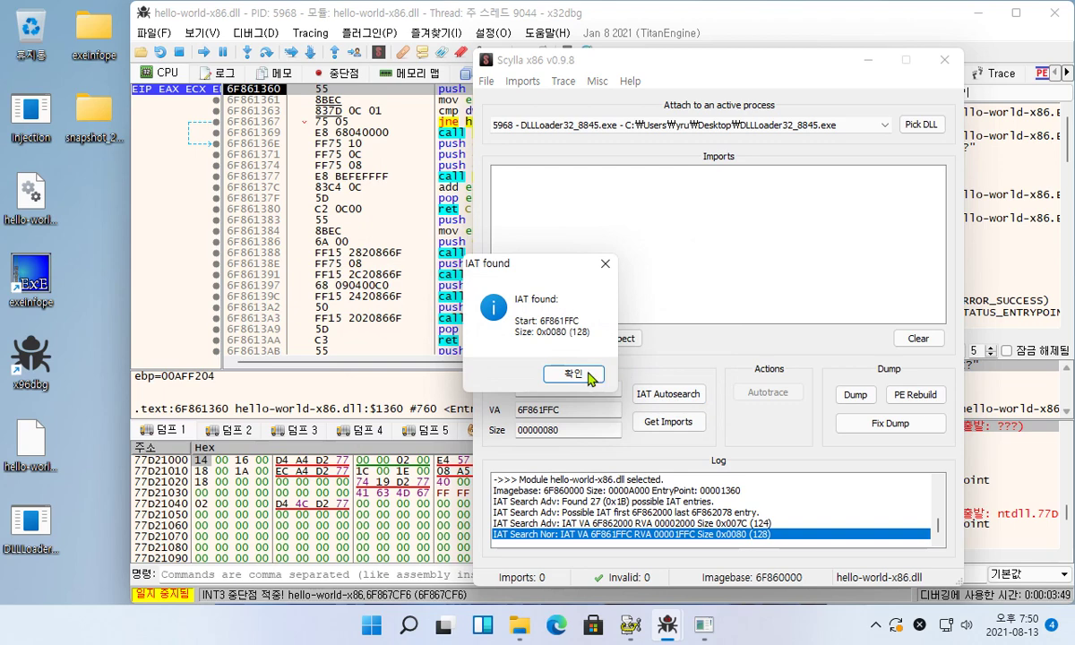
left_click(575, 379)
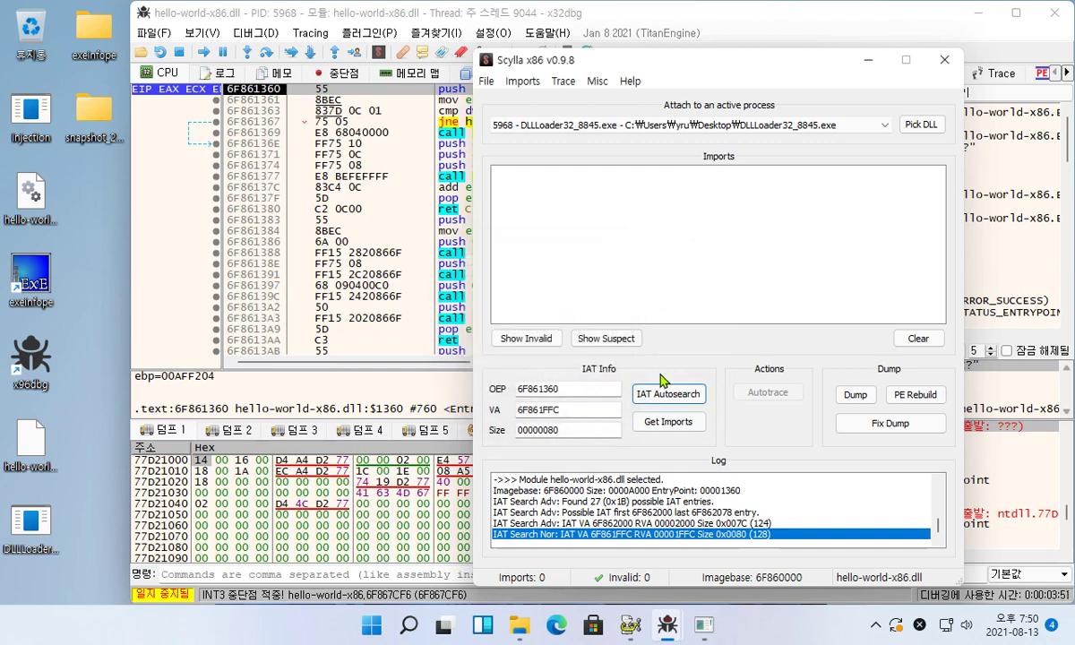
left_click(669, 422)
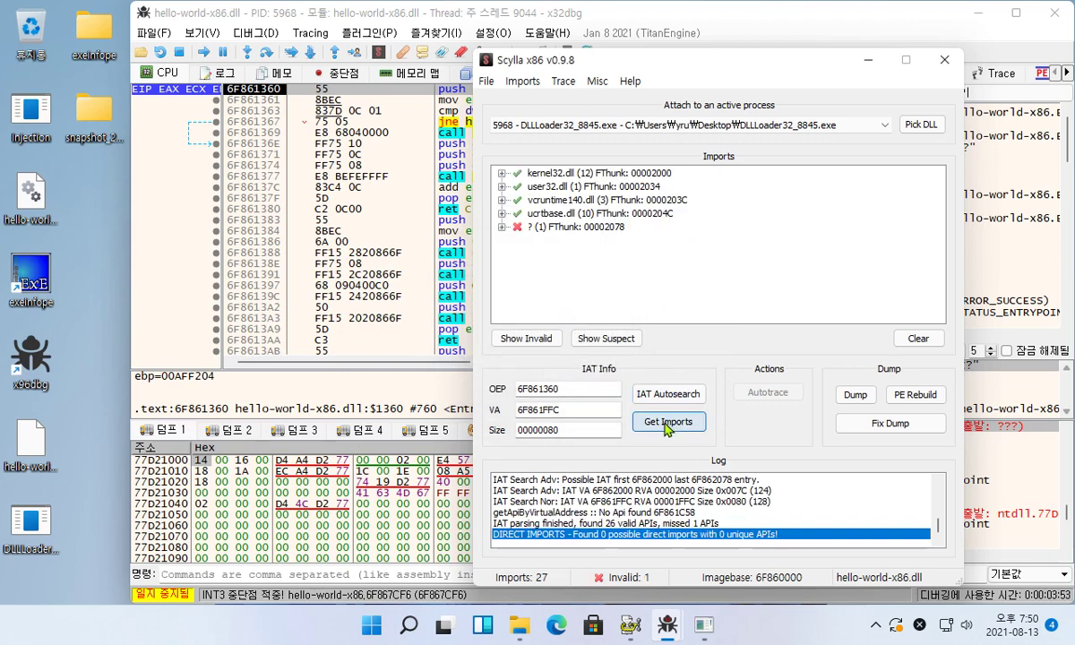
Inspect the invalid import thunk at FThunk 00002078 and delete its tree node.
left_click(566, 230)
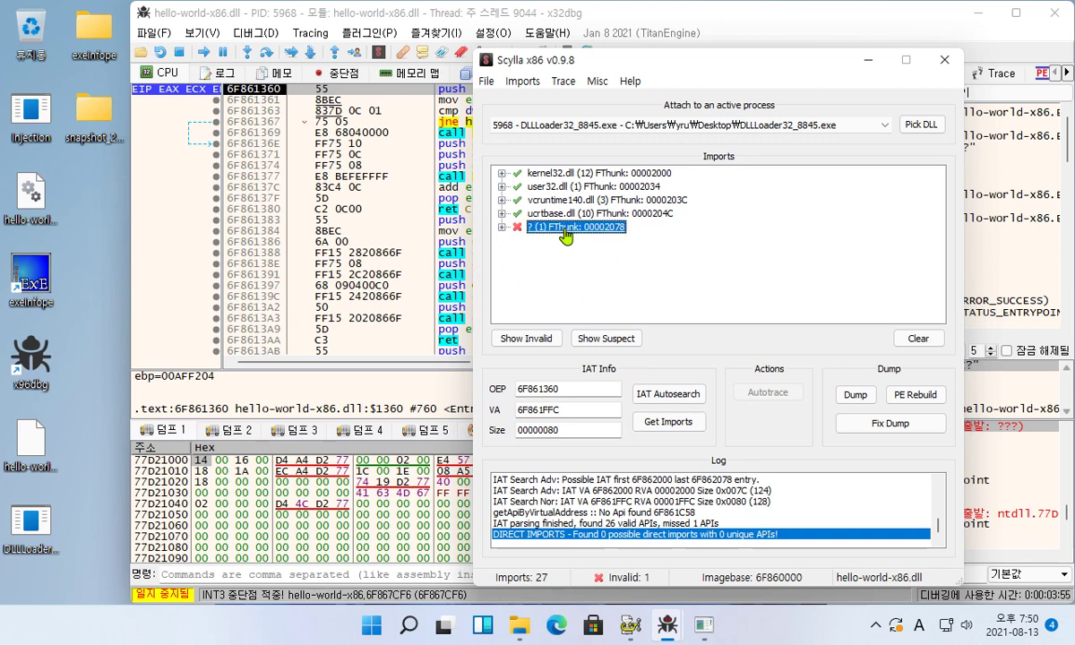
double_click(564, 229)
left_click(612, 240)
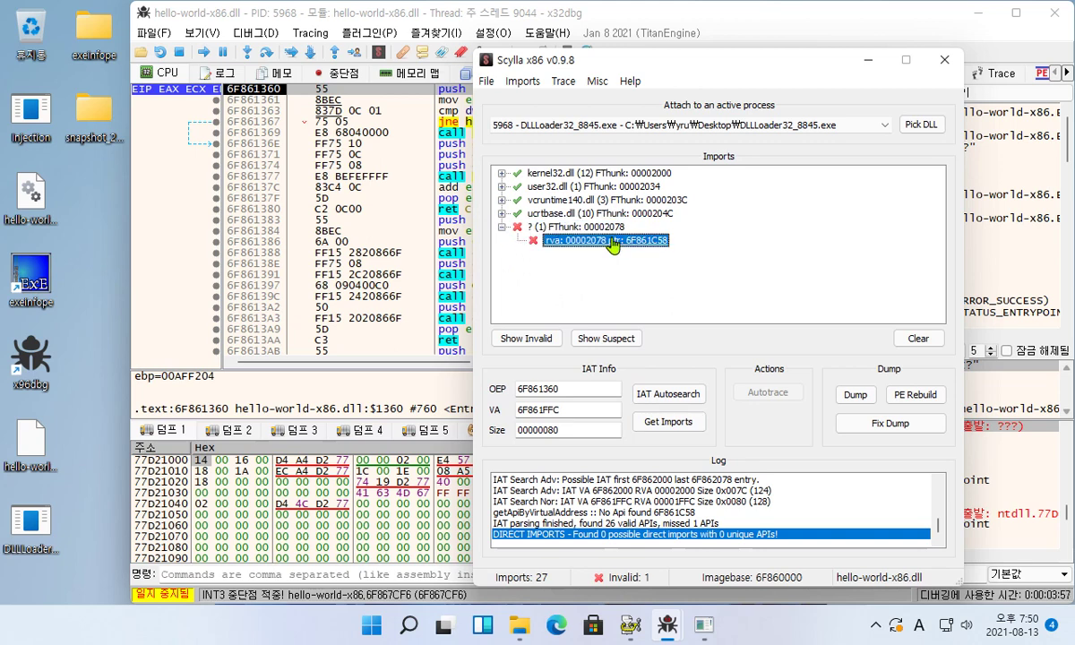
left_click(590, 230)
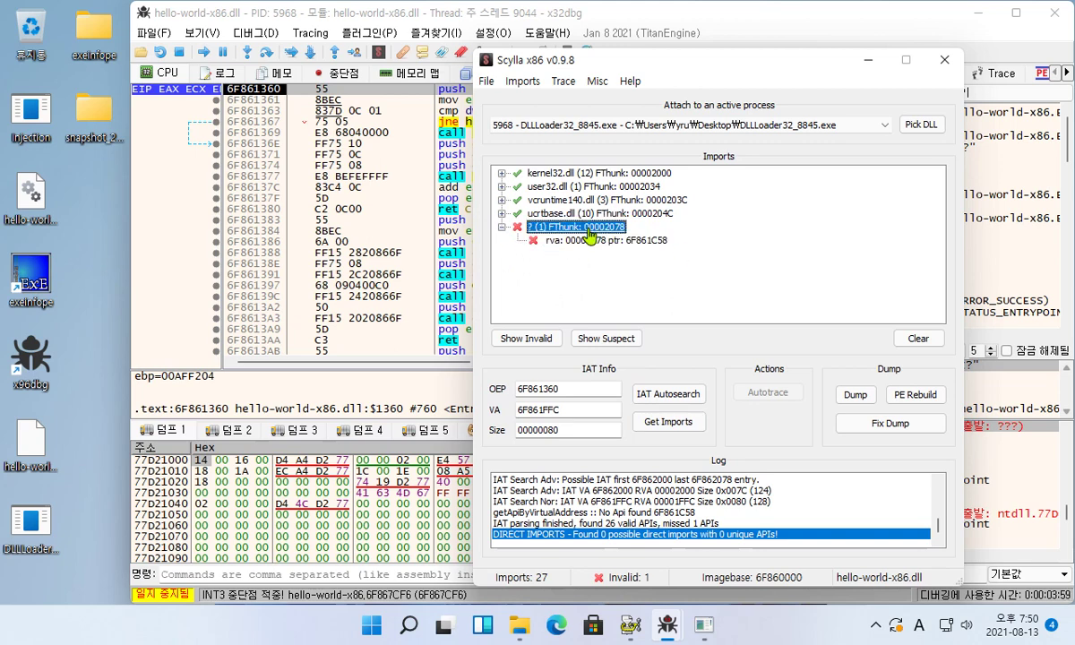
right_click(590, 232)
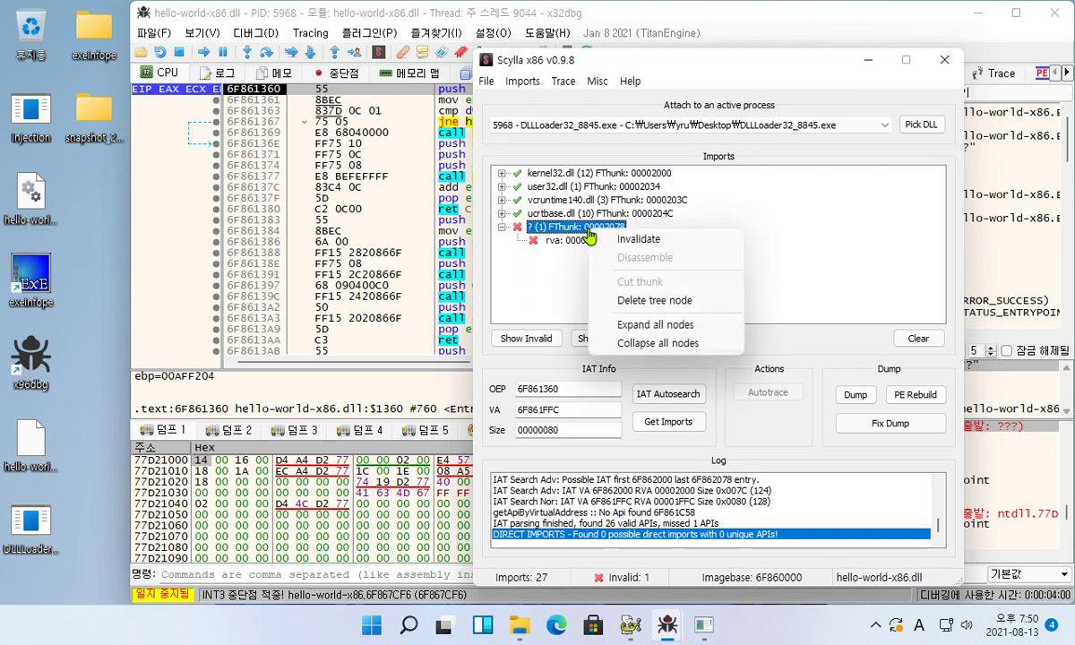
left_click(706, 312)
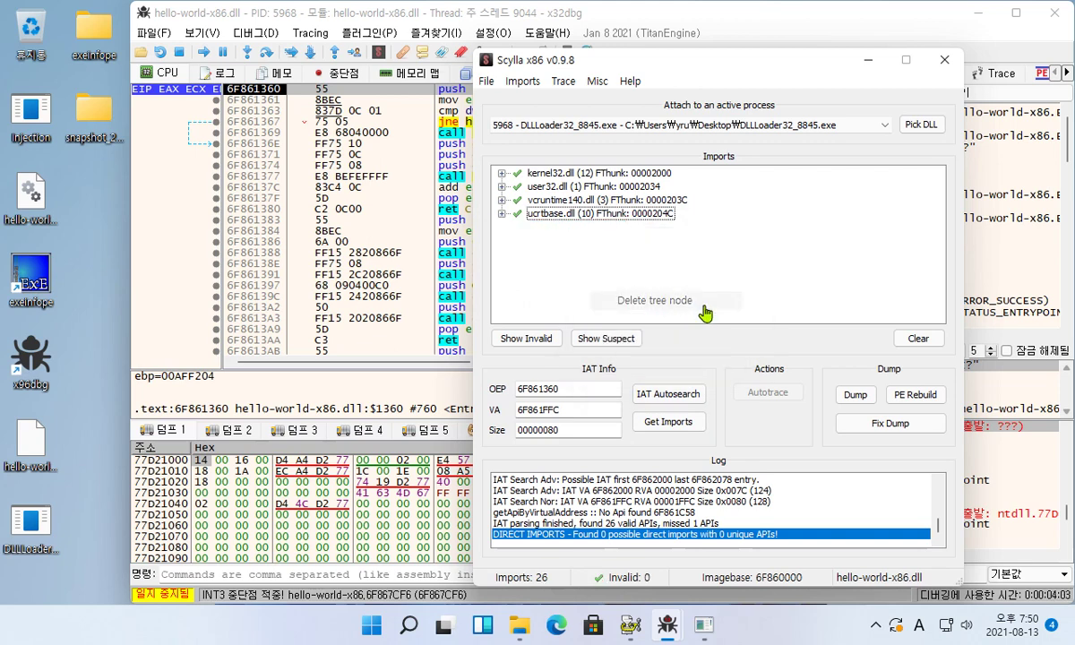
Dump the unpacked module to the desktop as hello-world-x86_dump.dll.
left_click(852, 398)
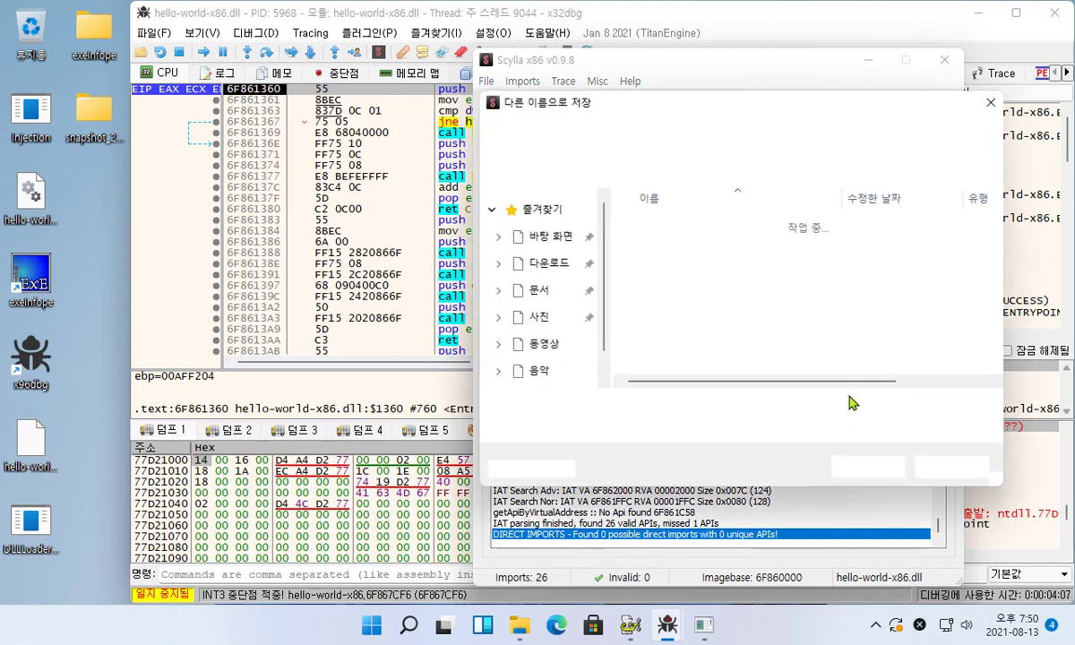
scroll(538, 287, "up", 3)
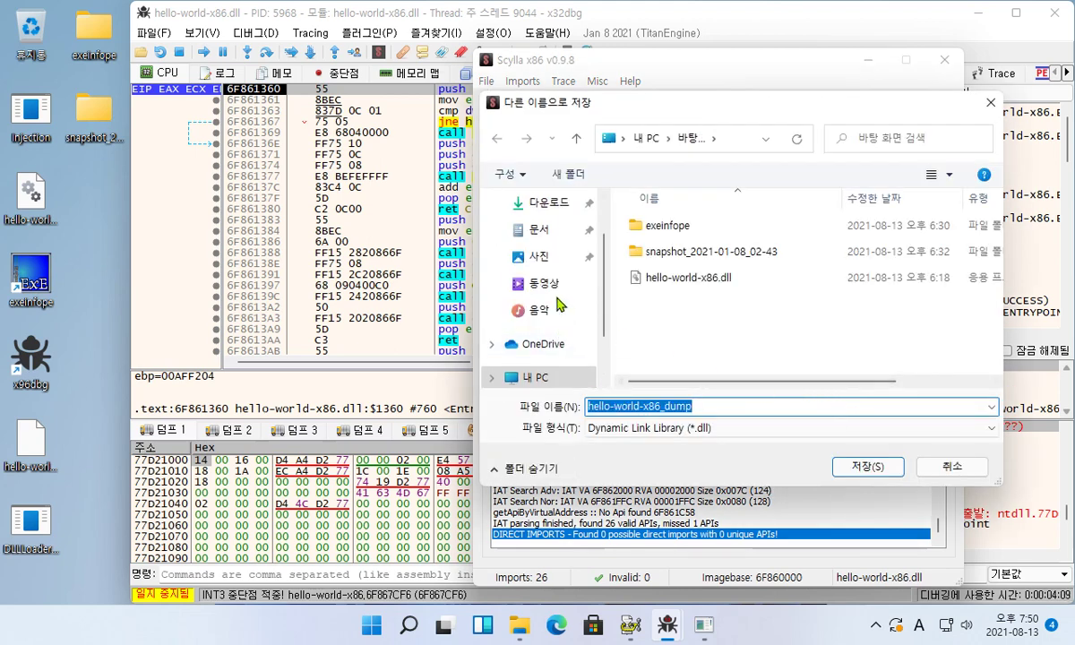
left_click(559, 242)
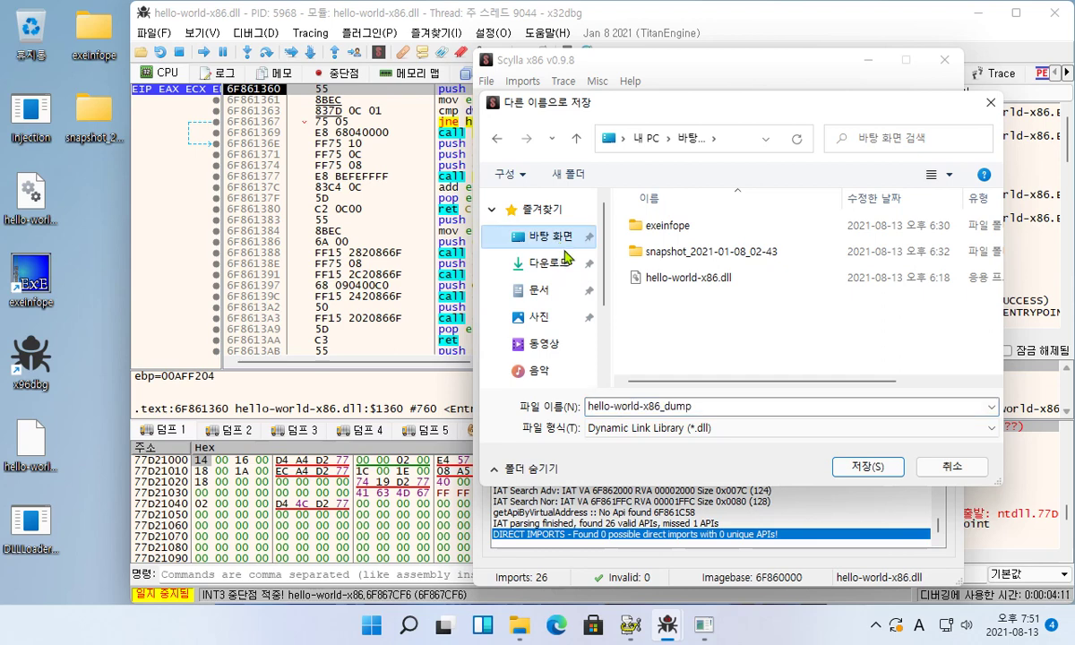
left_click(855, 465)
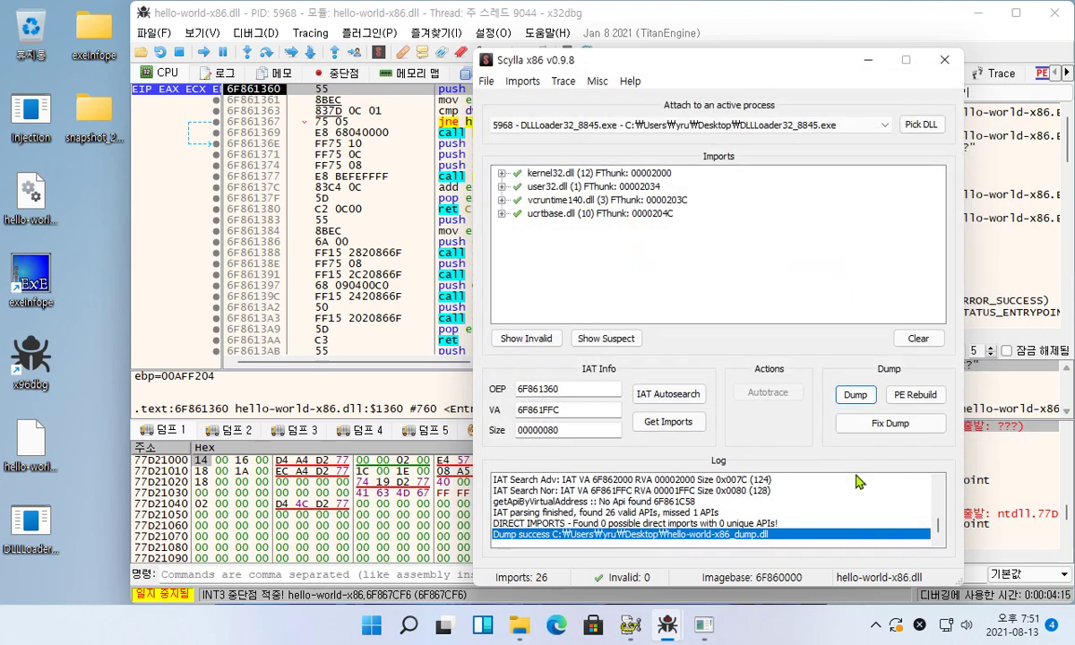
Fix the dump hello-world-x86_dump.dll with the rebuilt imports and check the resulting file on the desktop.
left_click(867, 426)
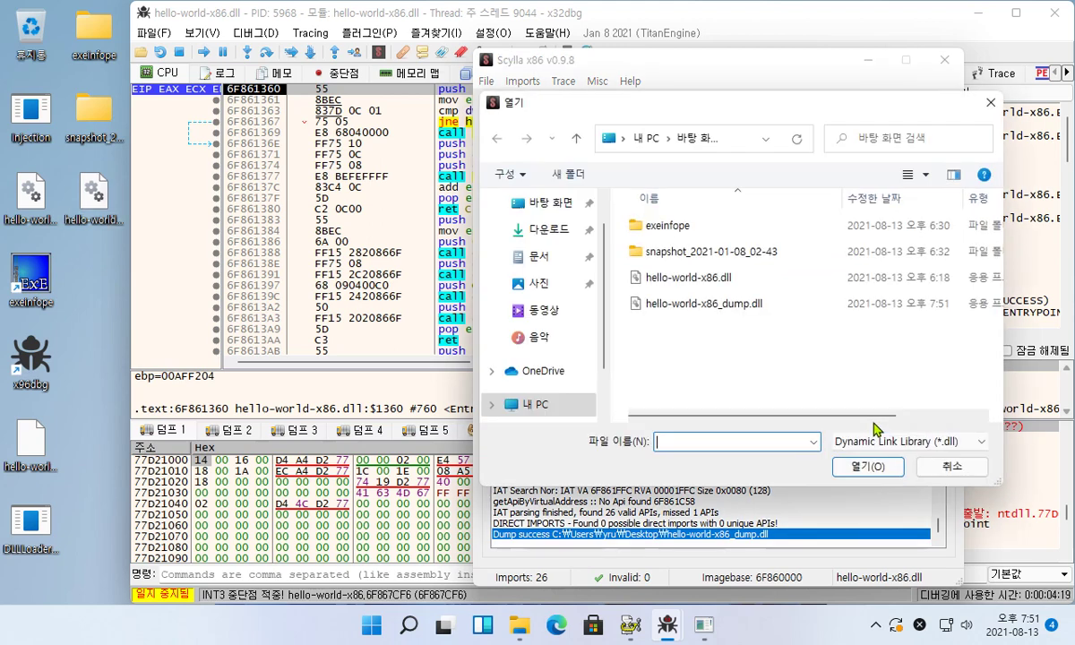
left_click(714, 305)
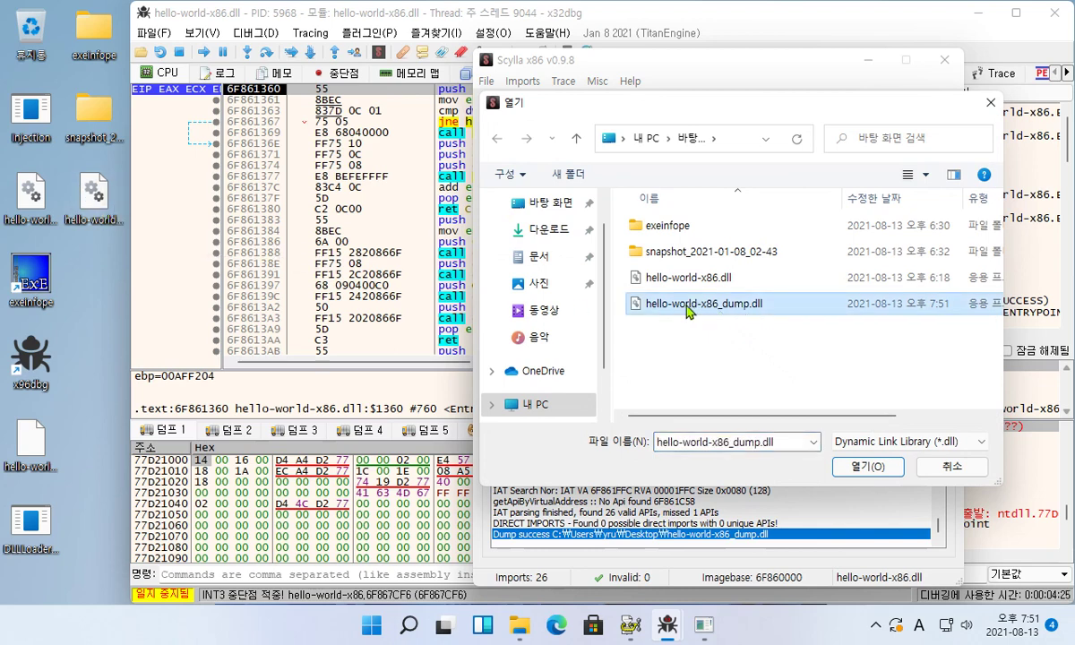
left_click(865, 466)
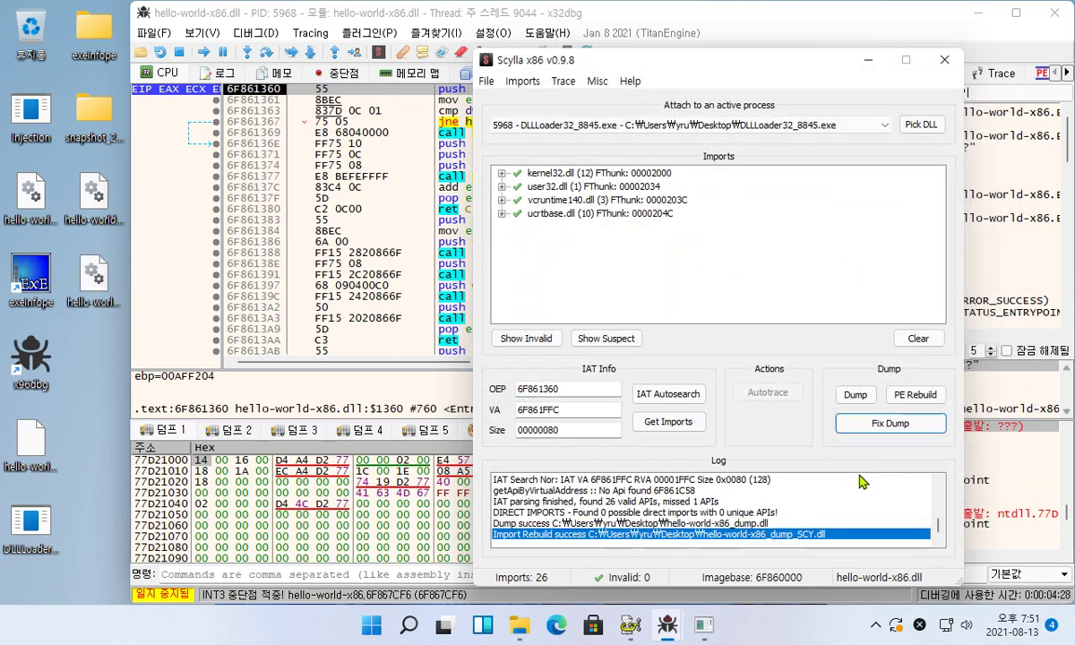
left_click(95, 280)
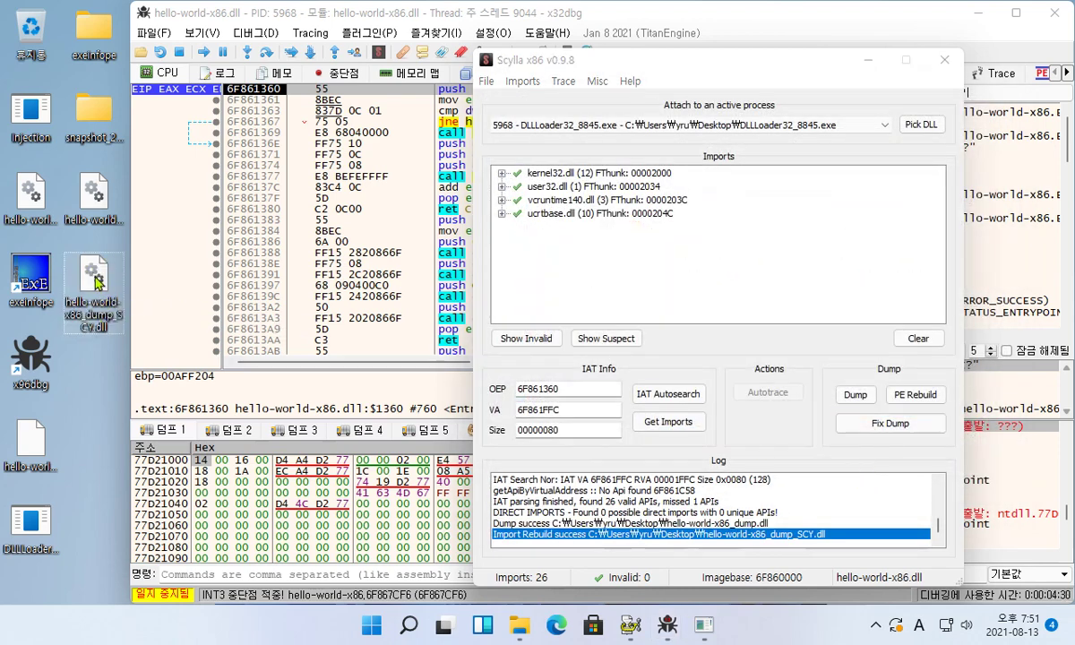
Close Scylla, stop the debugging session and minimize the debugger to reach the desktop.
left_click(944, 60)
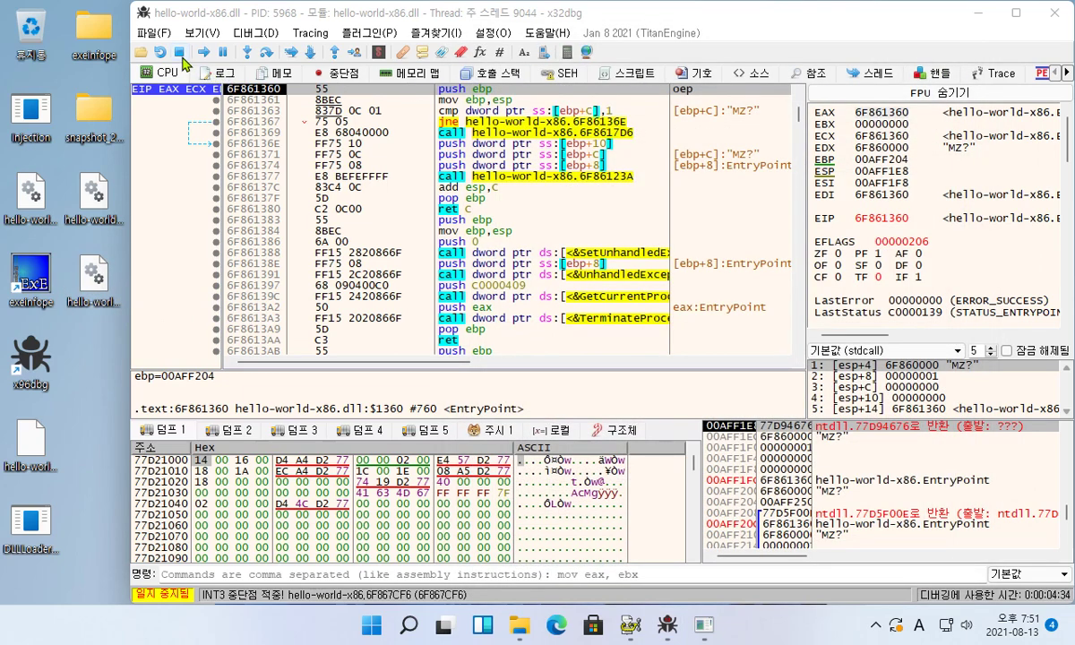
left_click(181, 57)
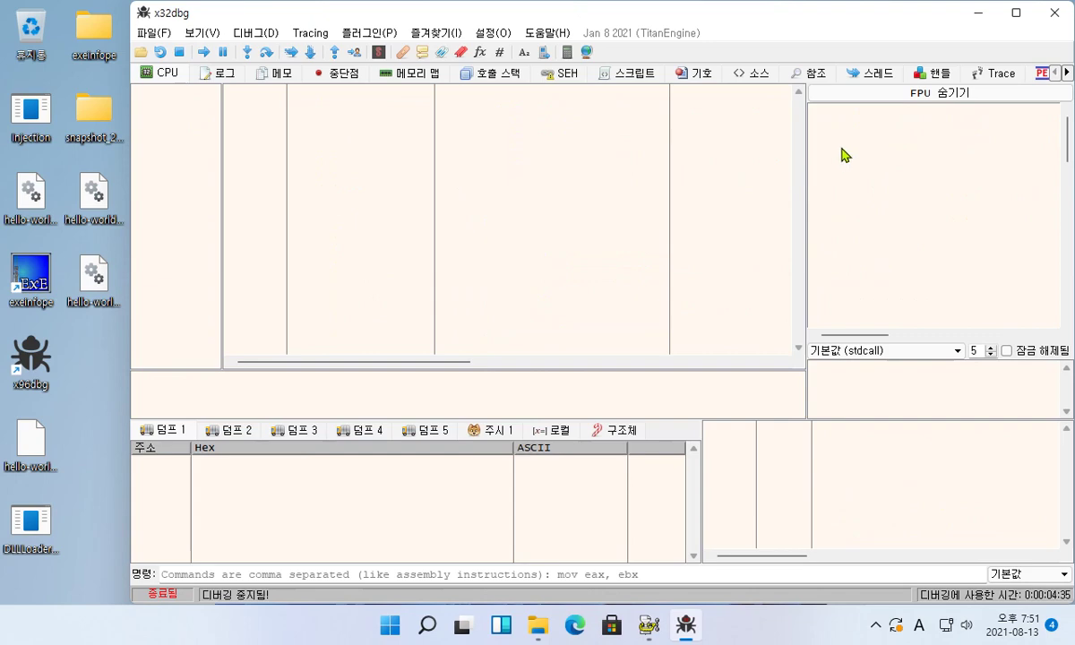
left_click(978, 13)
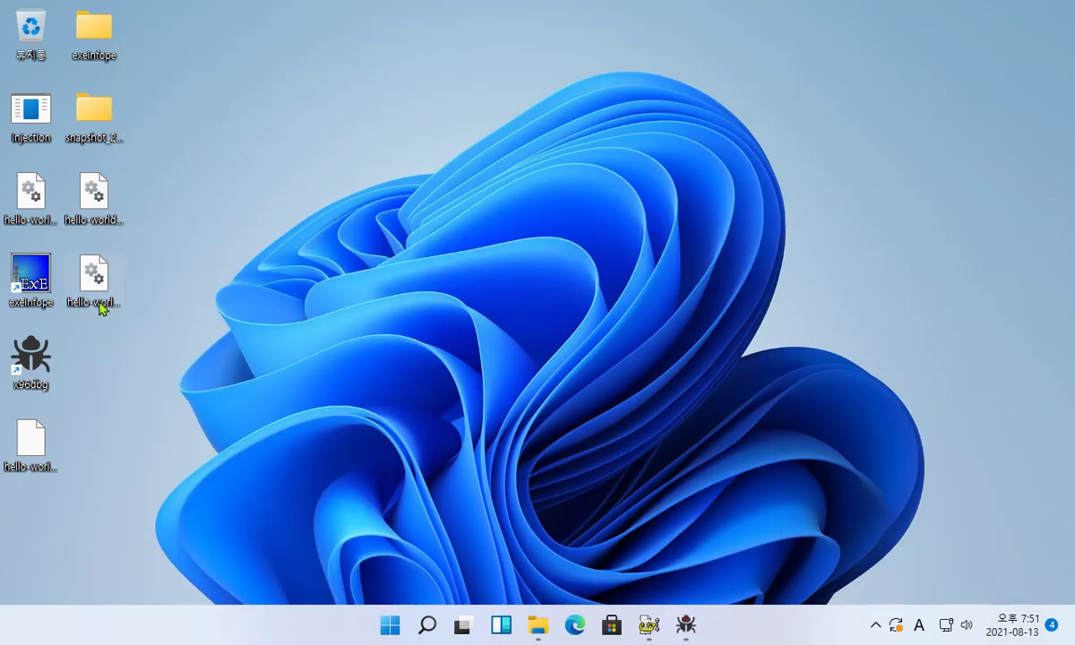
Rename the packed hello-world-x86.dll on the desktop by adding the prefix "-----" to its name.
left_click(49, 231)
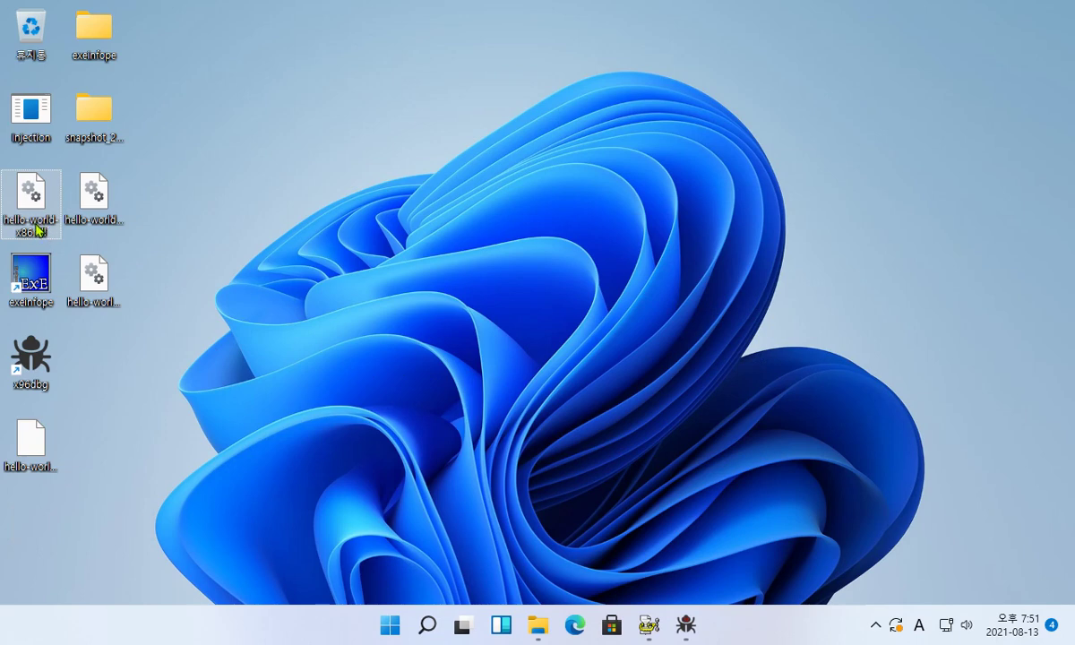
left_click(36, 228)
left_click_drag(20, 222, 15, 222)
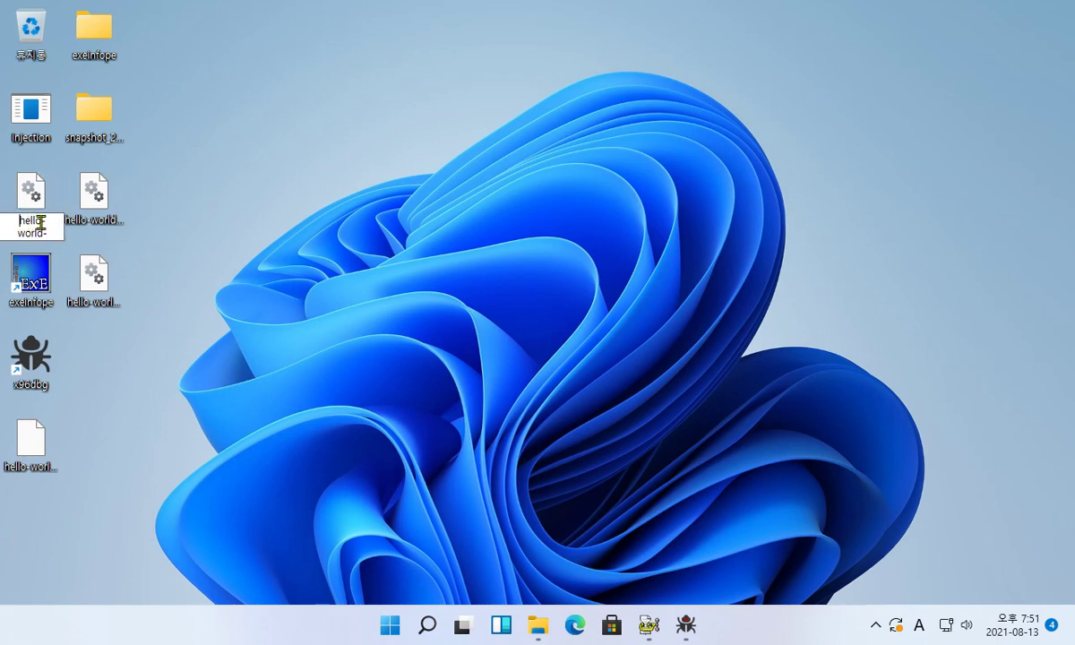
type("------")
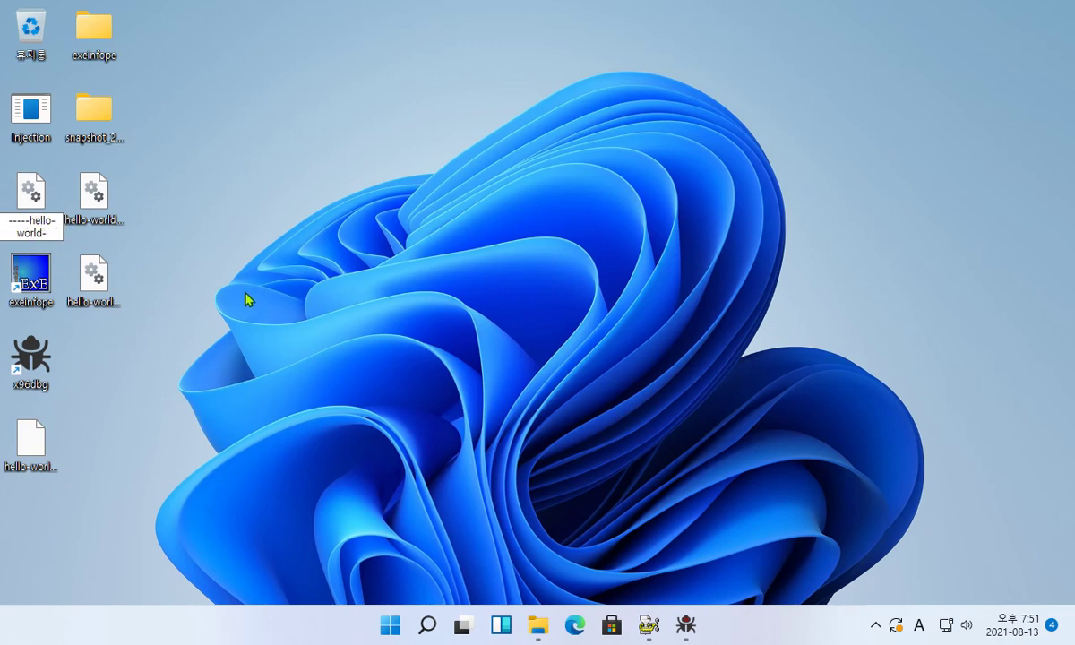
key("Return")
Rename hello-world-x86_dump_SCY.dll on the desktop to hello-world-x86.dll.
left_click(105, 301)
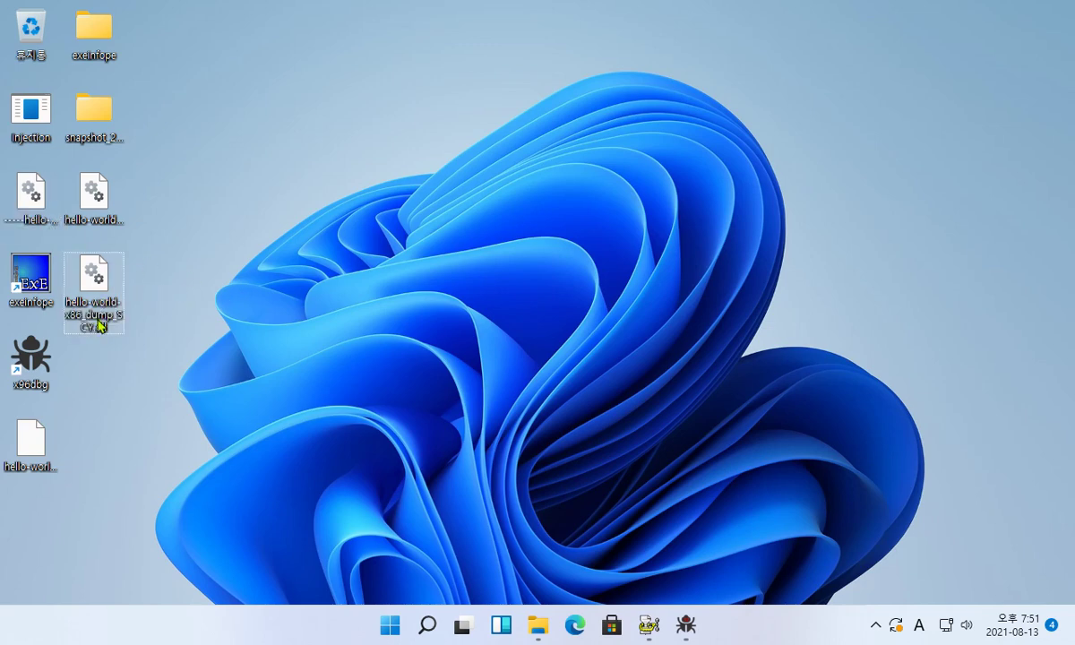
left_click(98, 324)
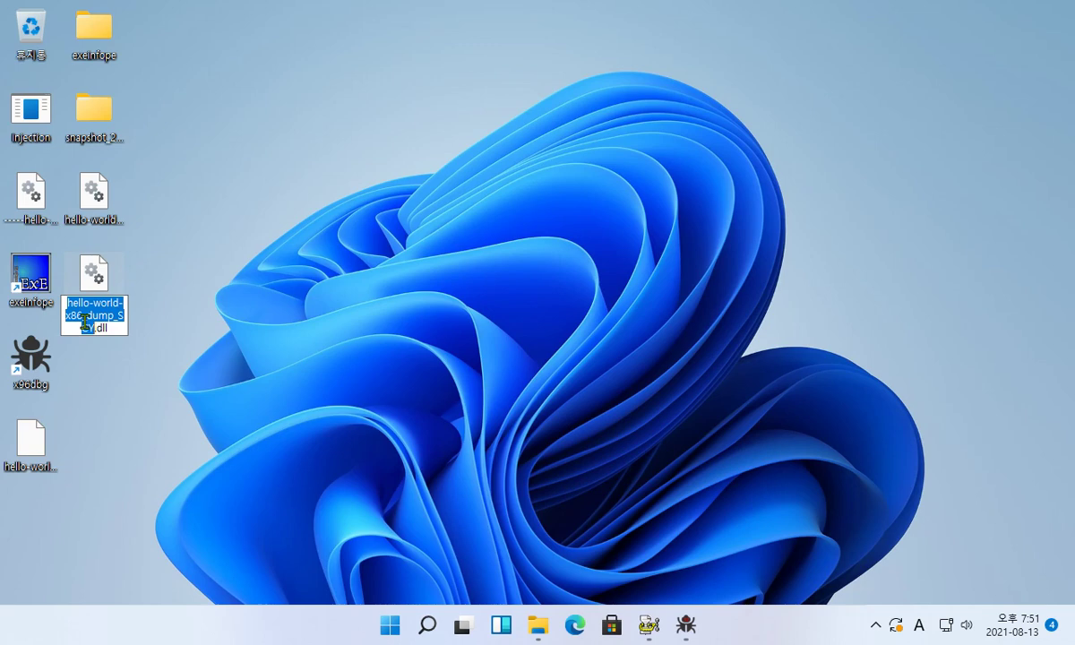
left_click_drag(81, 318, 92, 330)
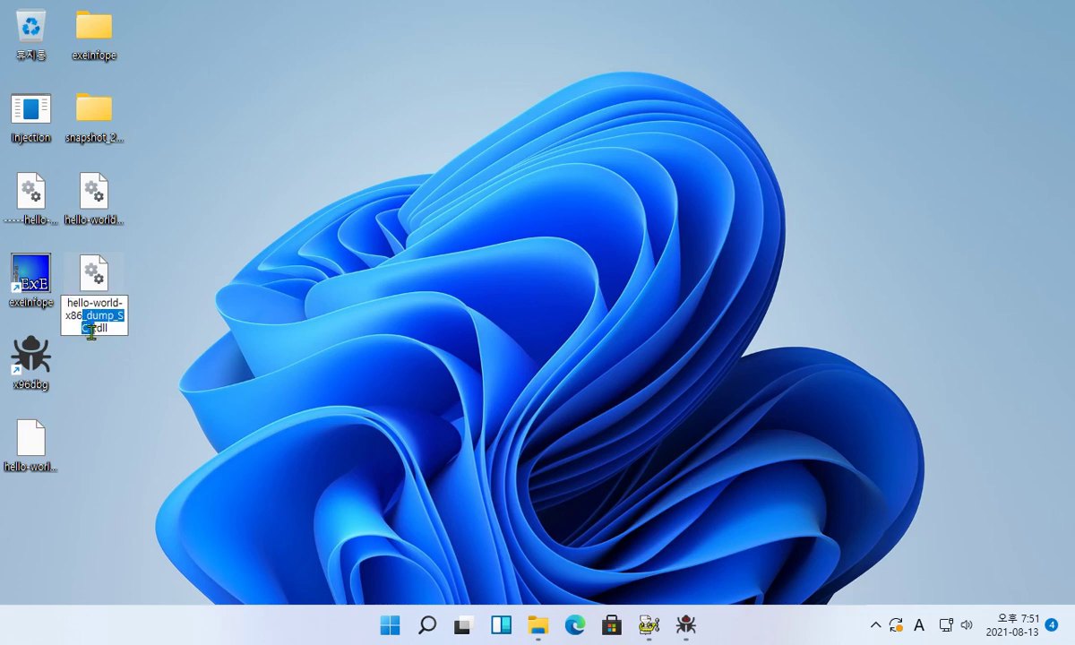
key("BackSpace")
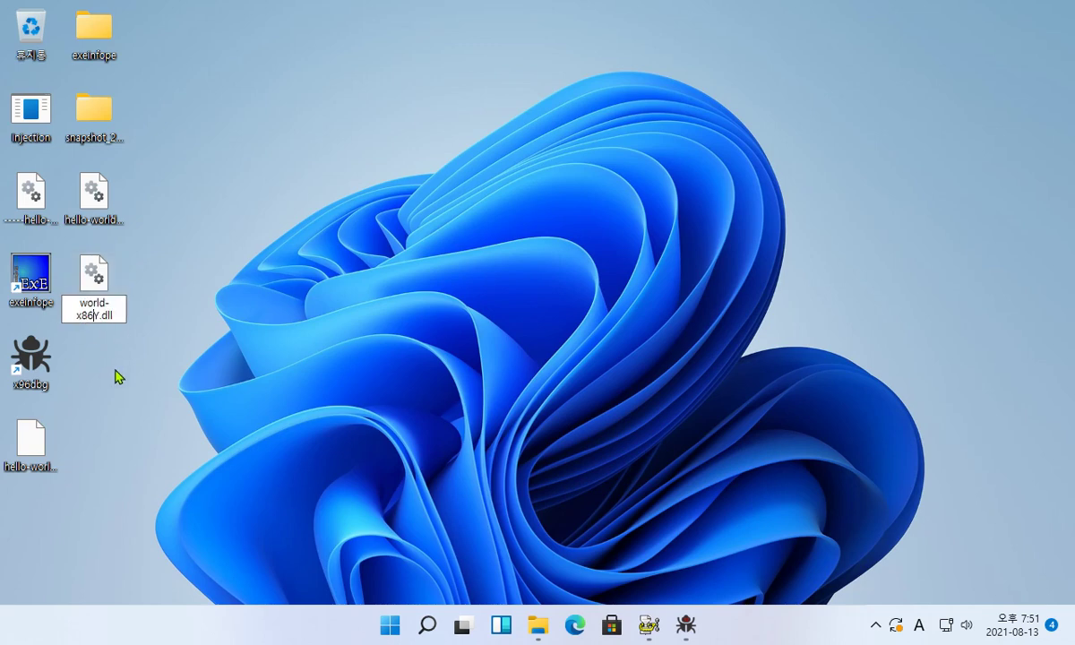
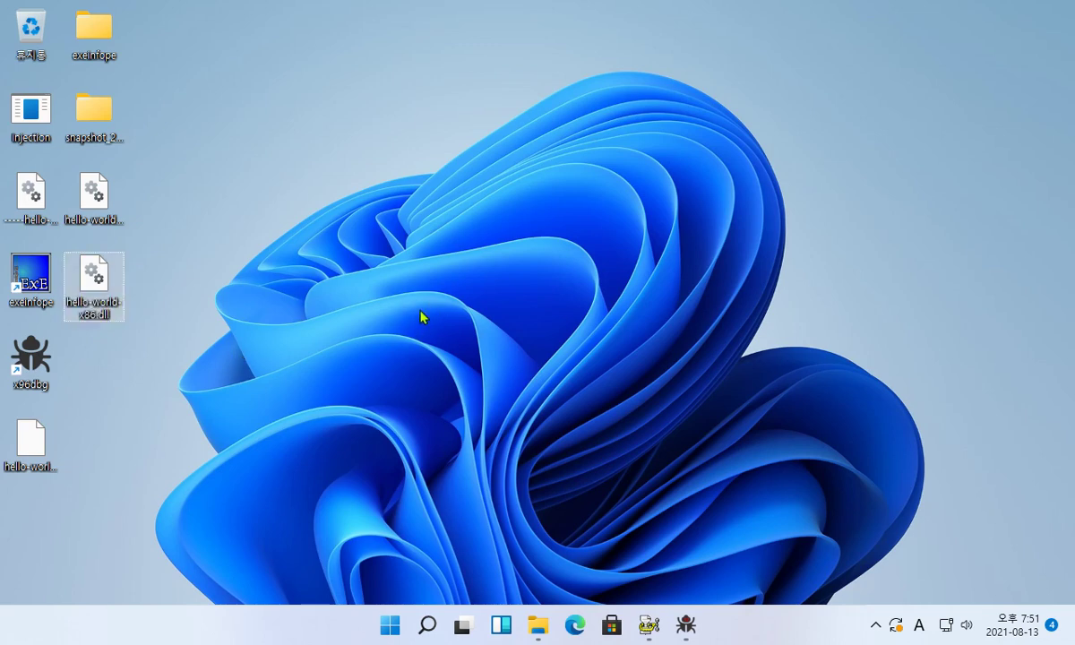
left_click(40, 121)
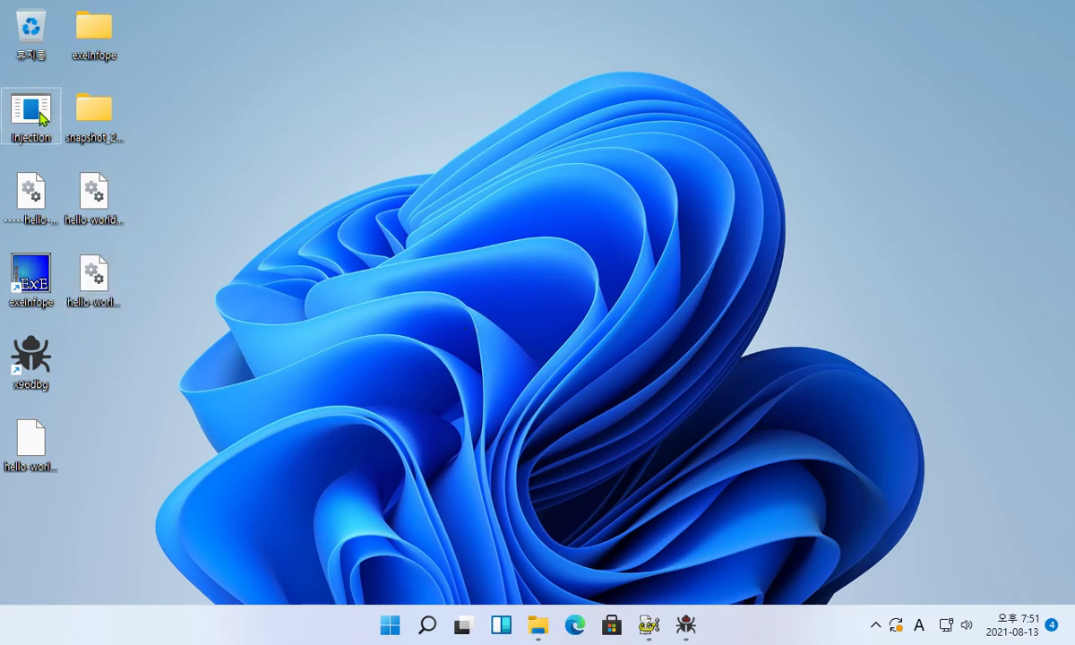
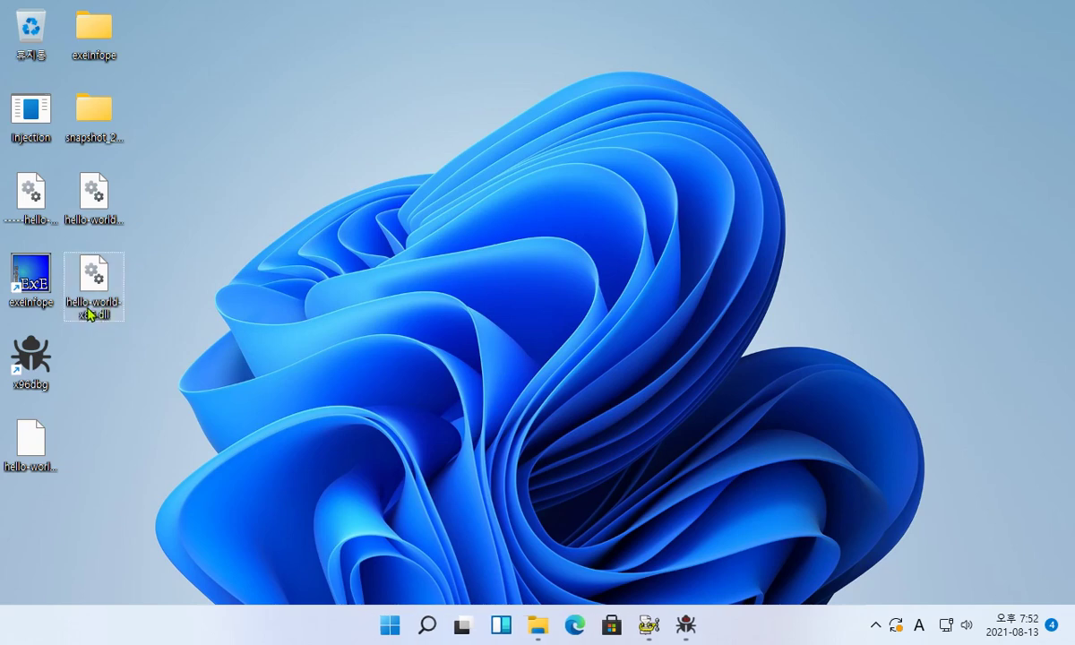
Temporarily rename the rebuilt hello-world-x86.dll on the desktop by adding the prefix "---" to its name.
left_click(79, 305)
left_click(79, 304)
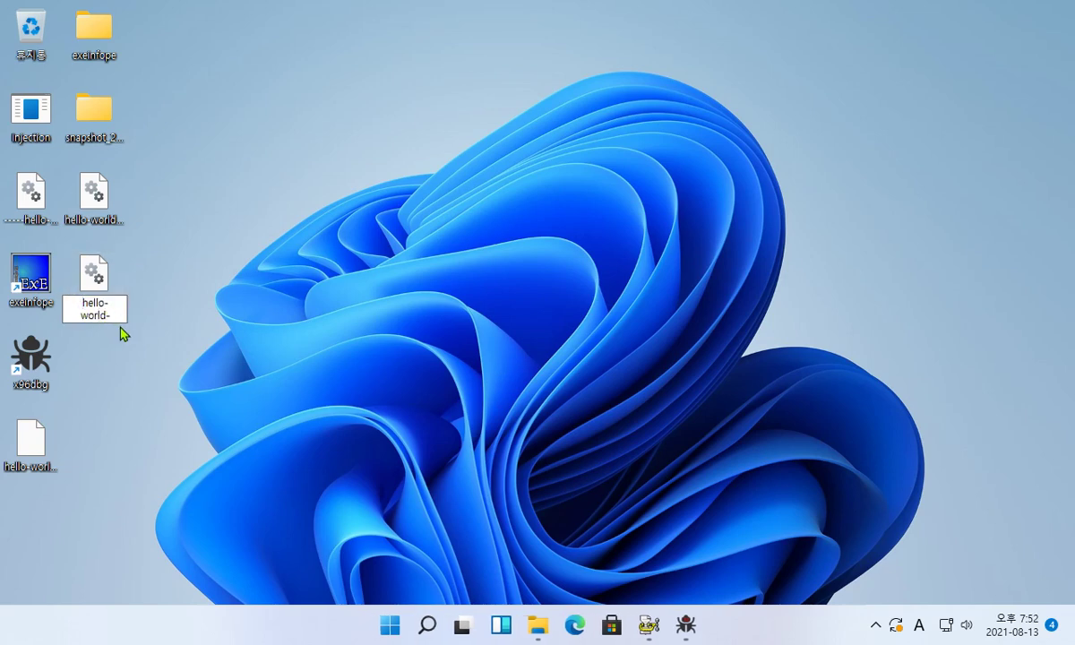
type("---")
key("Return")
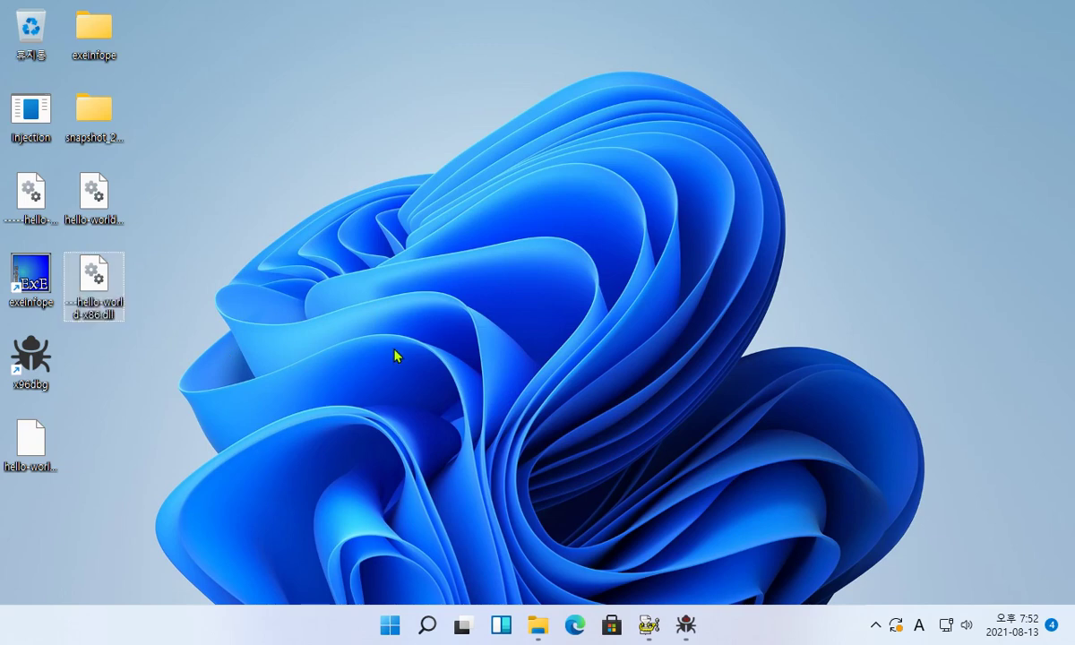
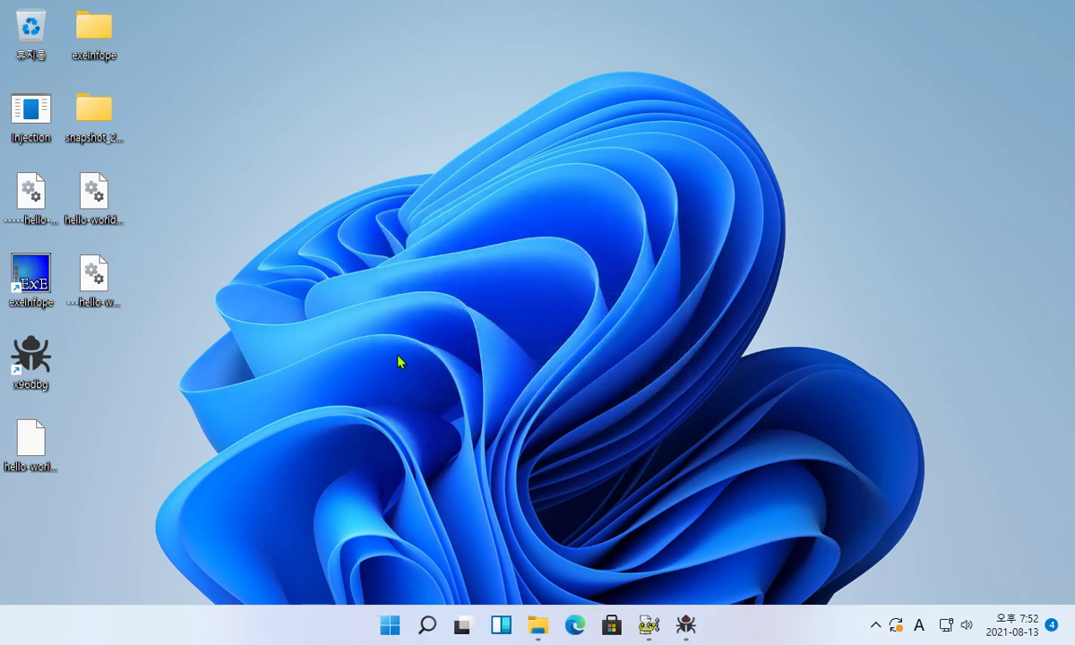
Remove the "---" prefix from the rebuilt DLL's name, restoring it to hello-world-x86.dll.
left_click(85, 309)
left_click(79, 311)
left_click(91, 307)
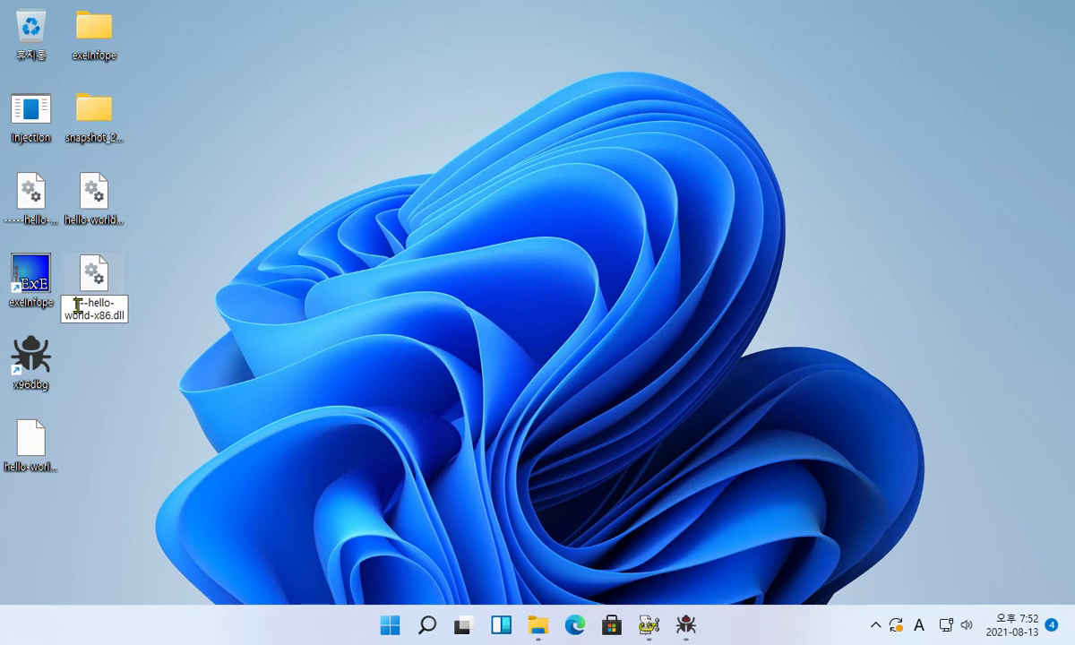
key("BackSpace")
key("BackSpace")
key("BackSpace")
key("Return")
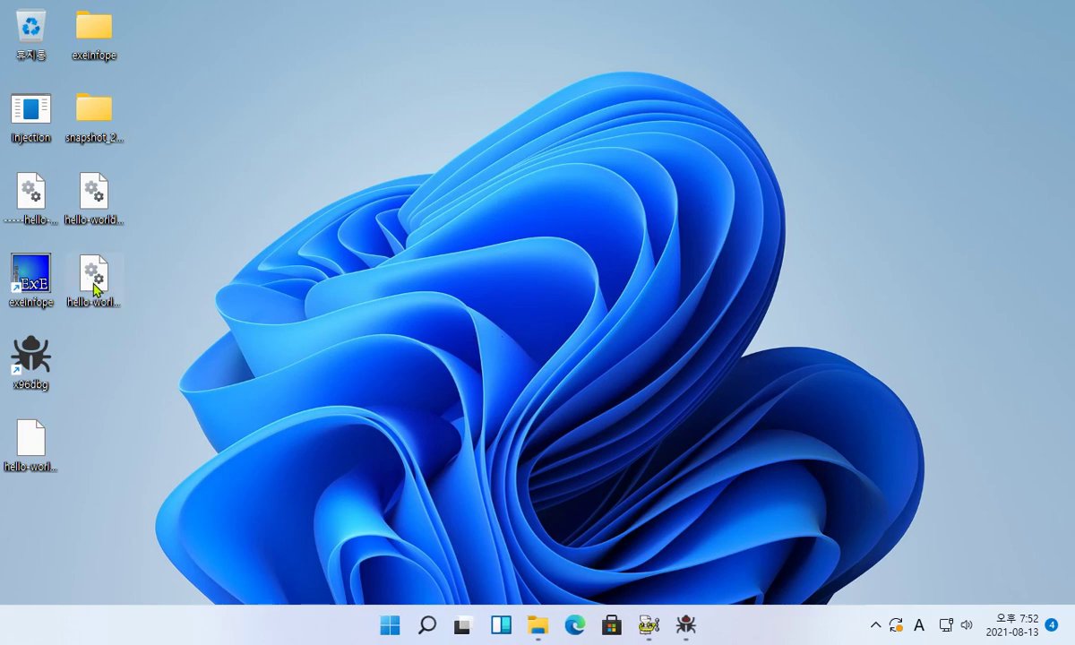
Examine the rebuilt hello-world-x86.dll in Exeinfo PE for its entry point and packer information, and close the analyzer.
left_click_drag(95, 289, 45, 283)
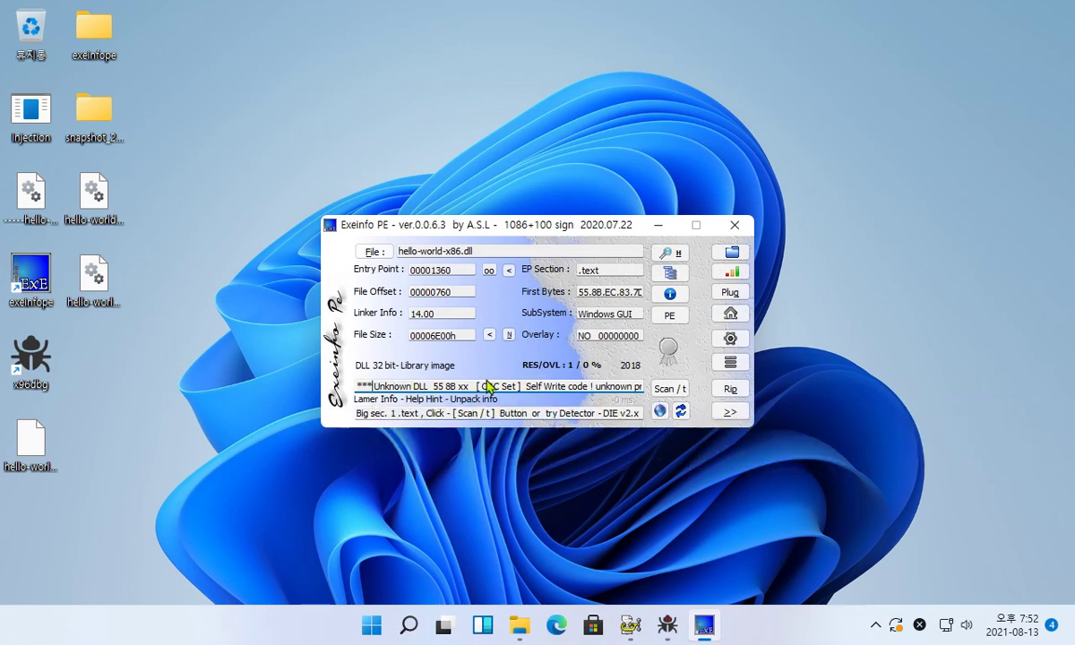
left_click(733, 226)
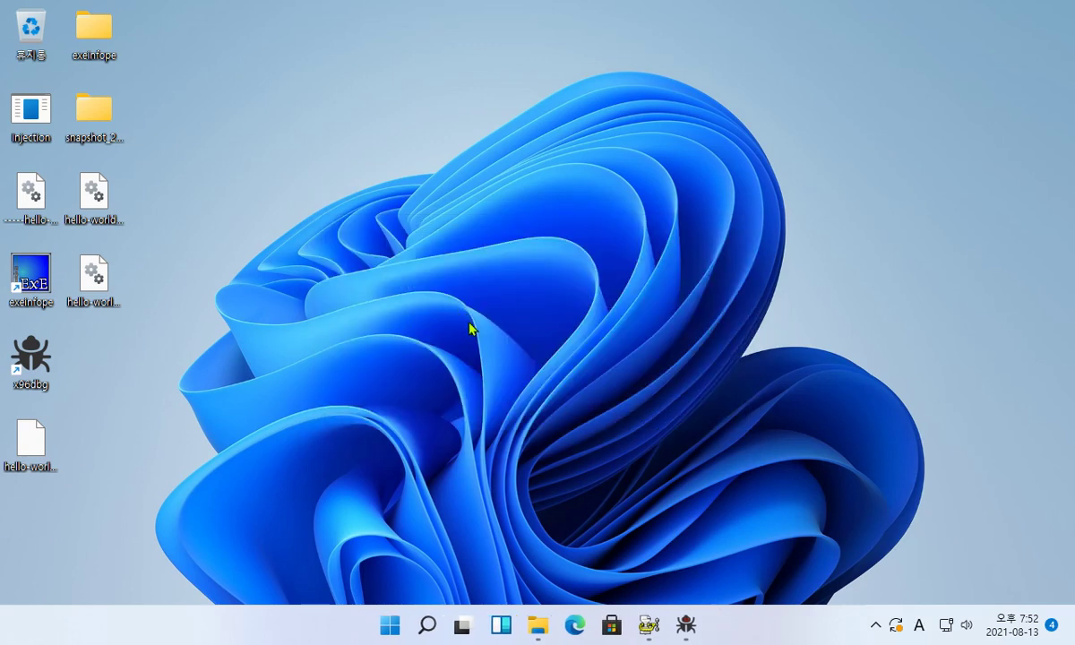
Load the rebuilt hello-world-x86.dll into x32dbg, run to its entry point to check the code and comment there, and close the debugger.
left_click_drag(100, 286, 40, 360)
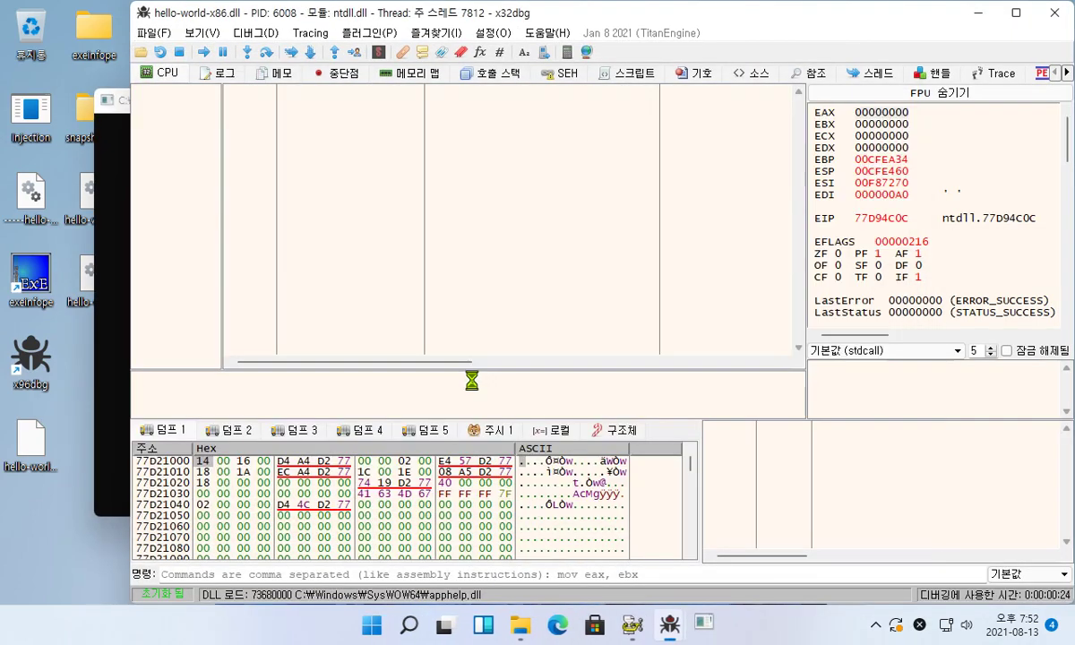
left_click(204, 52)
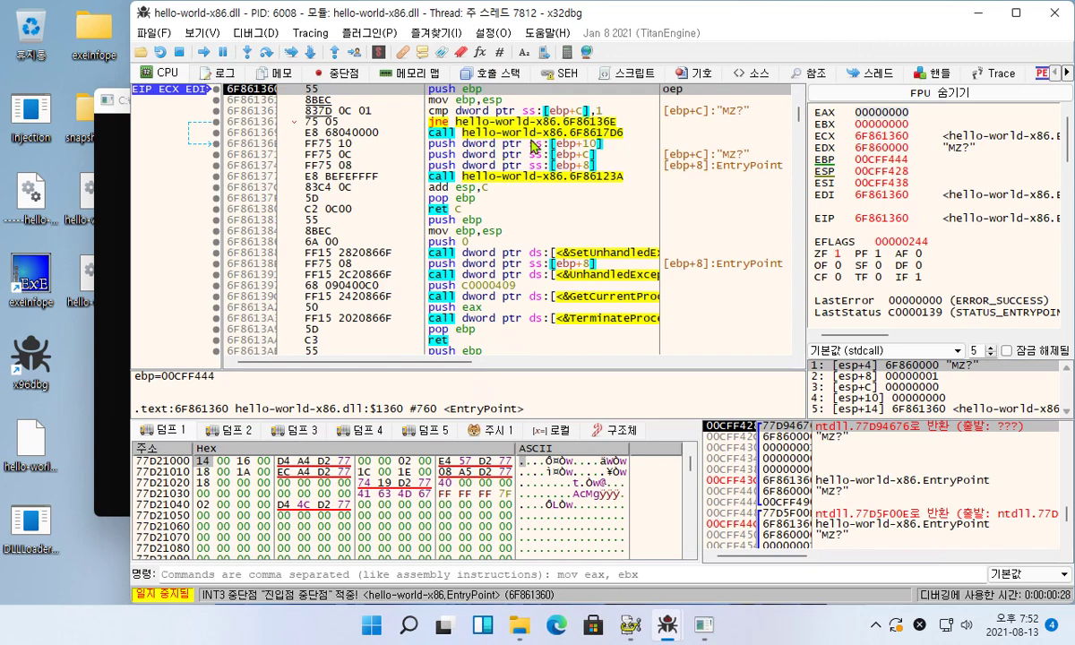
double_click(678, 90)
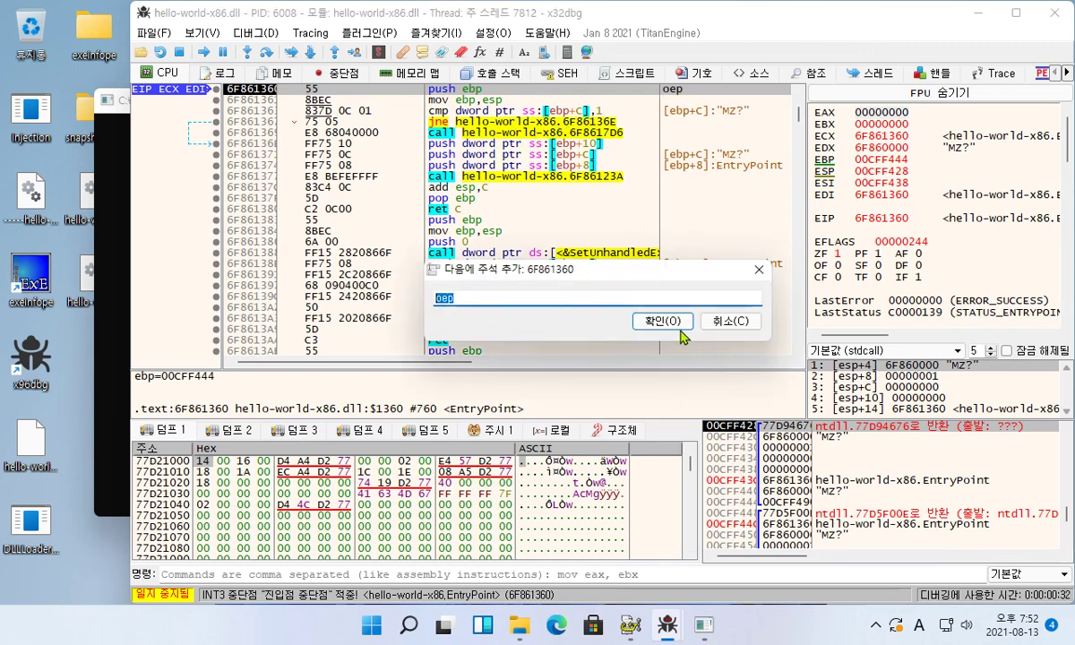
left_click(729, 320)
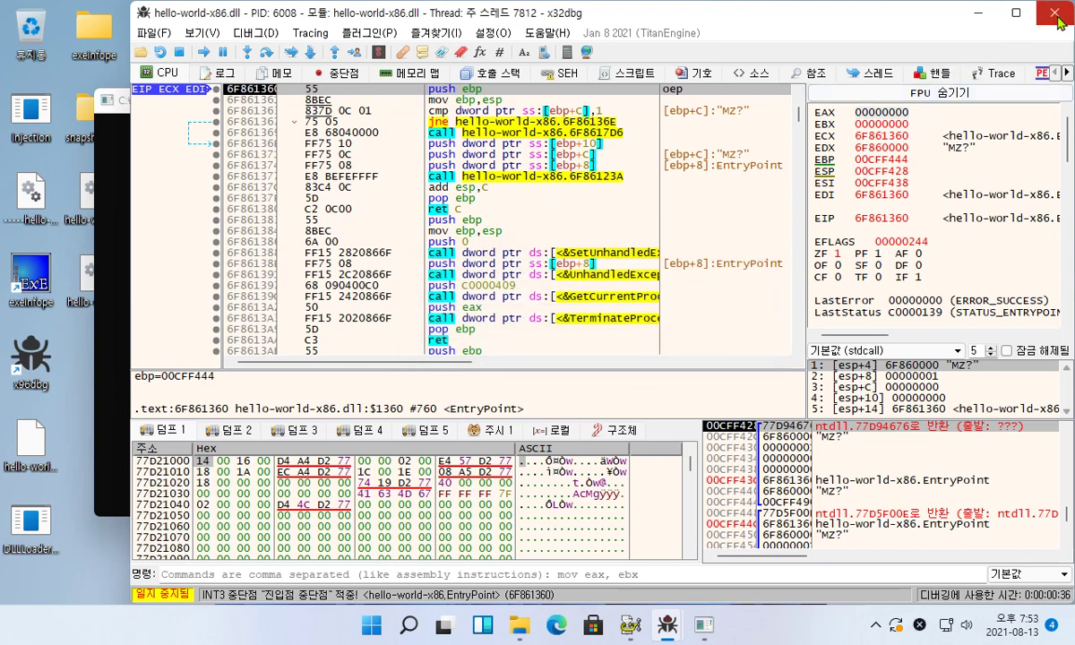
left_click(1052, 19)
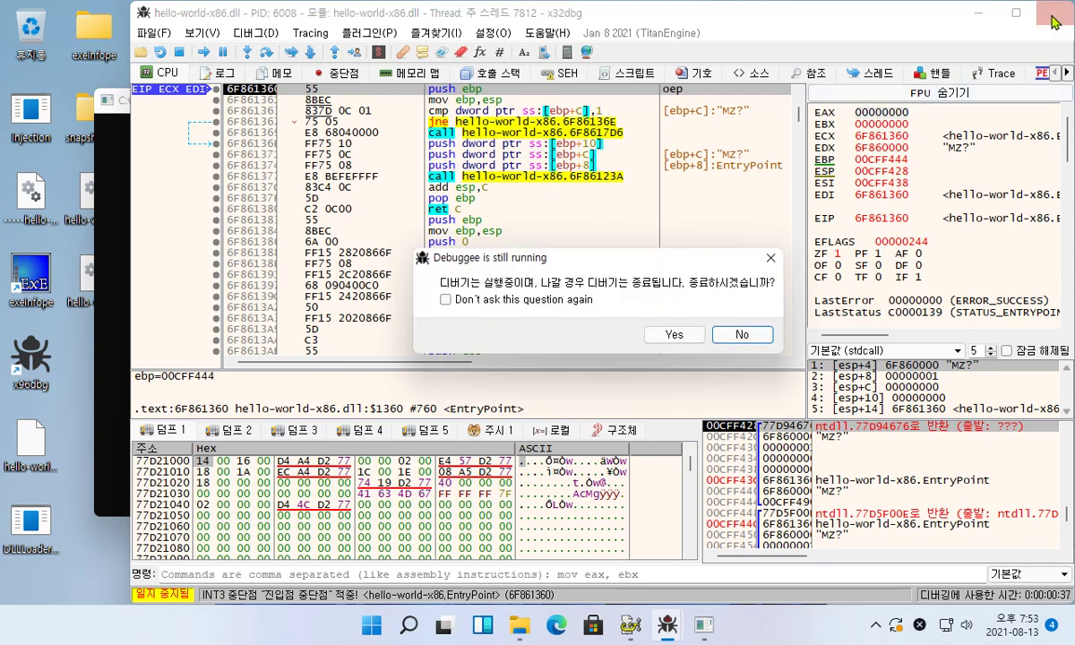
left_click(667, 335)
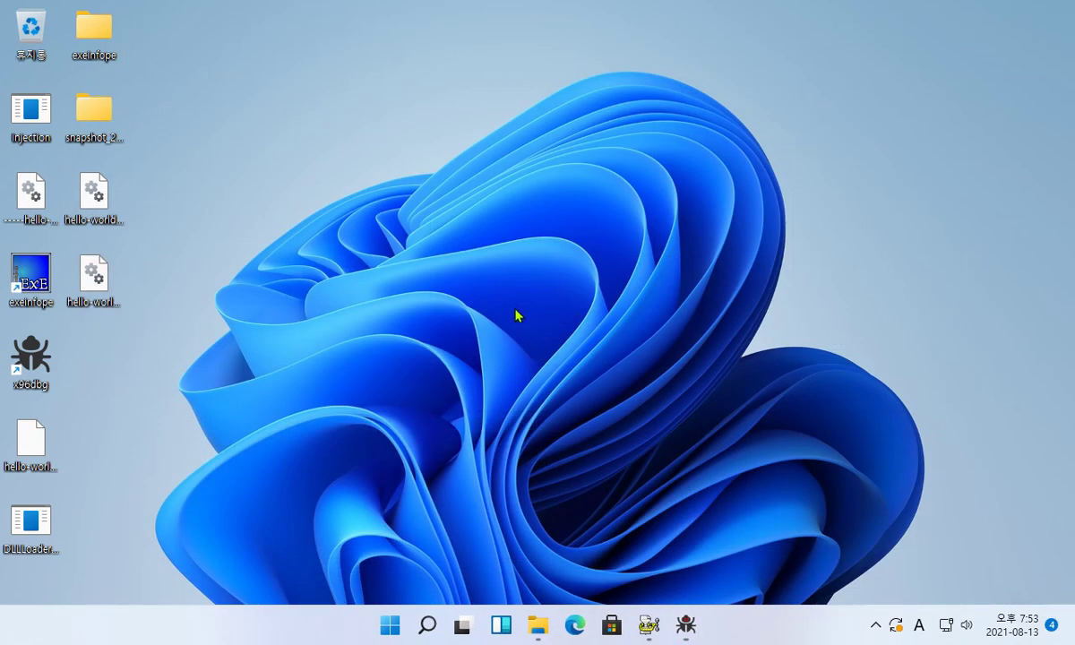